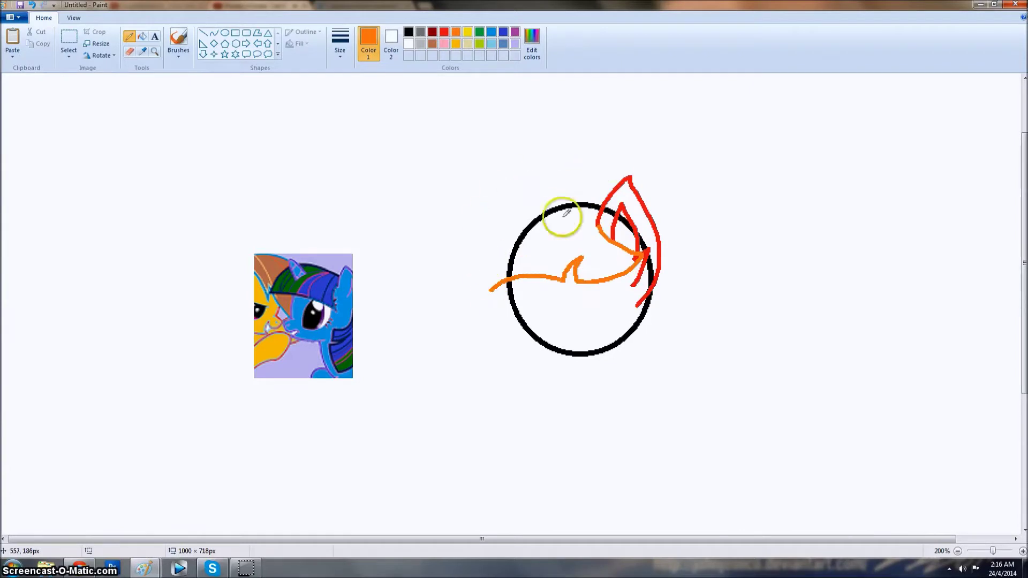
- Draw the mane's outer curve in orange from the fringe tip up over the head to the ear
mouse_move(481, 300)
mouse_down()
mouse_move(493, 180)
mouse_move(607, 192)
mouse_up()
scroll(595, 355, down, 4)
scroll(595, 355, up, 2)
- Sketch the pony's chest line and straight front leg in red below the head circle
click(443, 31)
mouse_move(586, 239)
mouse_down()
mouse_move(578, 306)
mouse_move(672, 339)
mouse_up()
scroll(578, 305, down, 2)
key(ctrl+z)
mouse_move(591, 208)
mouse_down()
mouse_move(618, 399)
mouse_move(658, 416)
mouse_move(647, 275)
mouse_move(660, 415)
mouse_move(670, 347)
mouse_up()
click(607, 203)
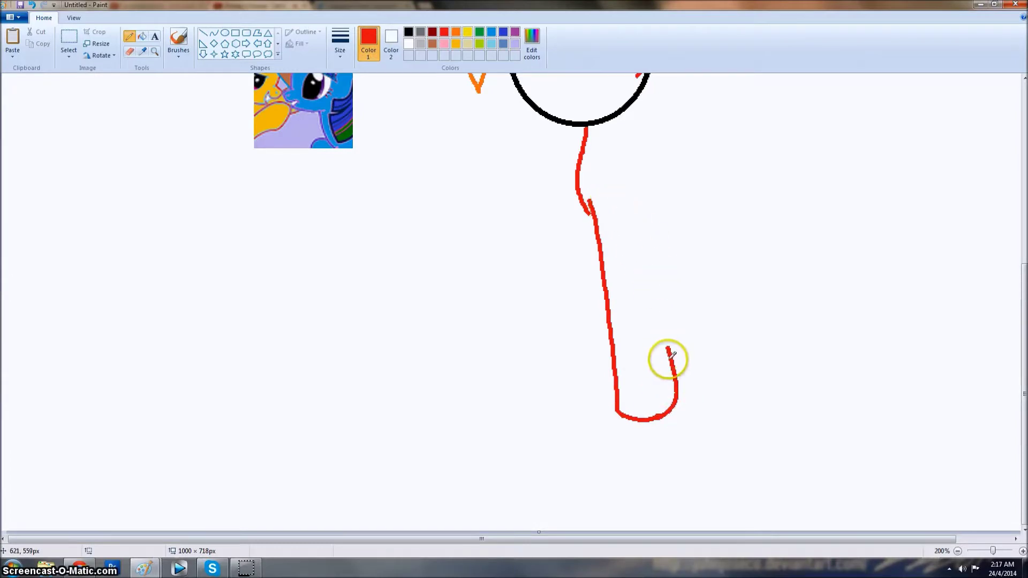
drag(654, 301, 669, 348)
- Draw the raised front leg in red in front of the chest
scroll(624, 267, up, 4)
scroll(591, 241, down, 4)
scroll(593, 271, up, 1)
mouse_move(577, 282)
mouse_down()
mouse_move(518, 283)
mouse_move(566, 344)
mouse_up()
key(ctrl+z)
drag(574, 287, 558, 311)
- Draw the back of the neck, the rump and the hind legs in red behind the front leg
drag(630, 223, 653, 238)
scroll(654, 239, down, 3)
mouse_move(656, 155)
mouse_down()
mouse_move(730, 298)
mouse_move(690, 343)
mouse_up()
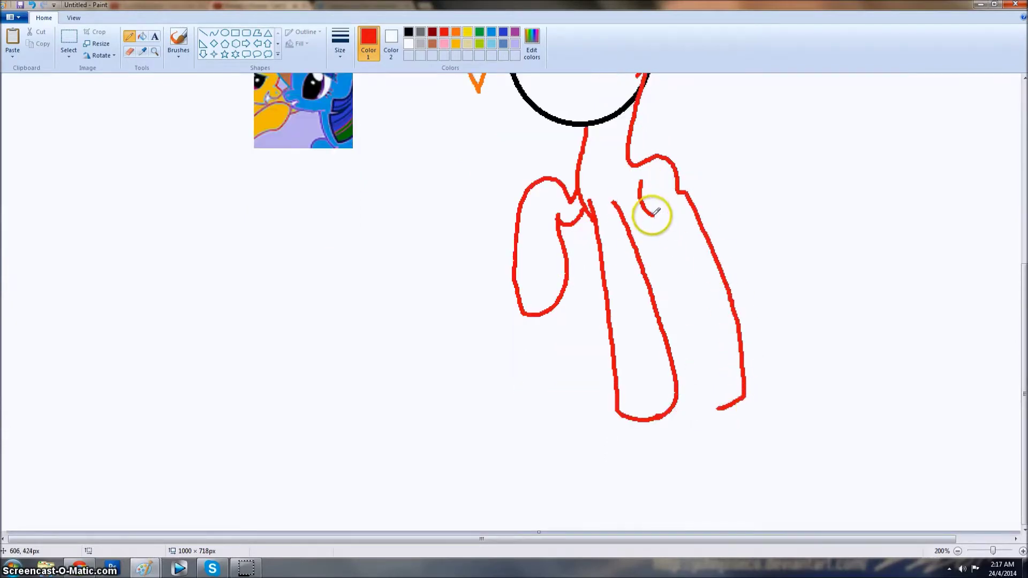
mouse_move(672, 269)
mouse_down()
mouse_move(684, 387)
mouse_move(720, 410)
mouse_up()
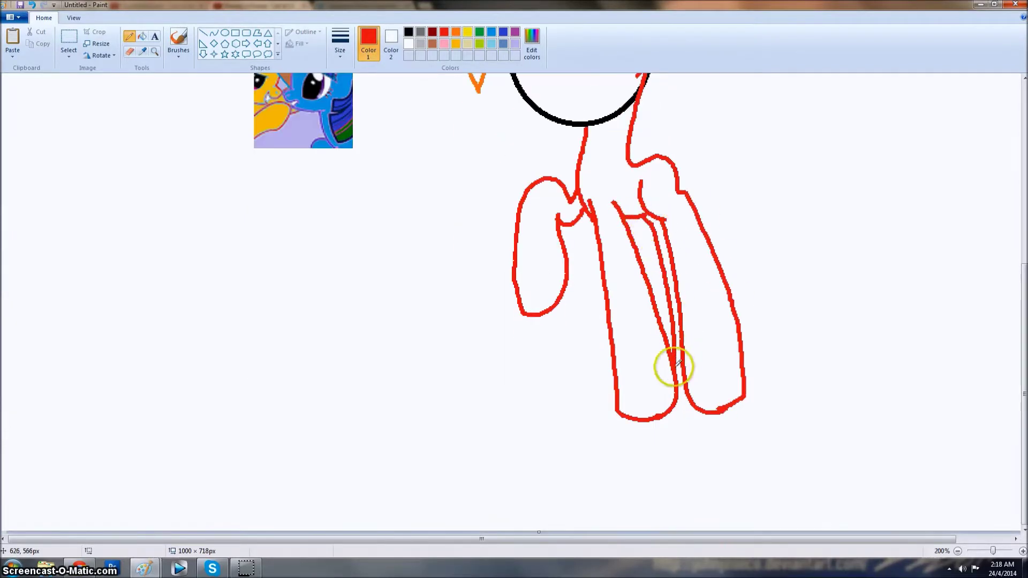
- Draw the lower mane locks on both sides of the neck and the long curved tail in orange
scroll(685, 401, up, 8)
click(456, 31)
mouse_move(642, 303)
mouse_down()
mouse_move(597, 327)
mouse_move(656, 416)
mouse_up()
drag(648, 293, 652, 338)
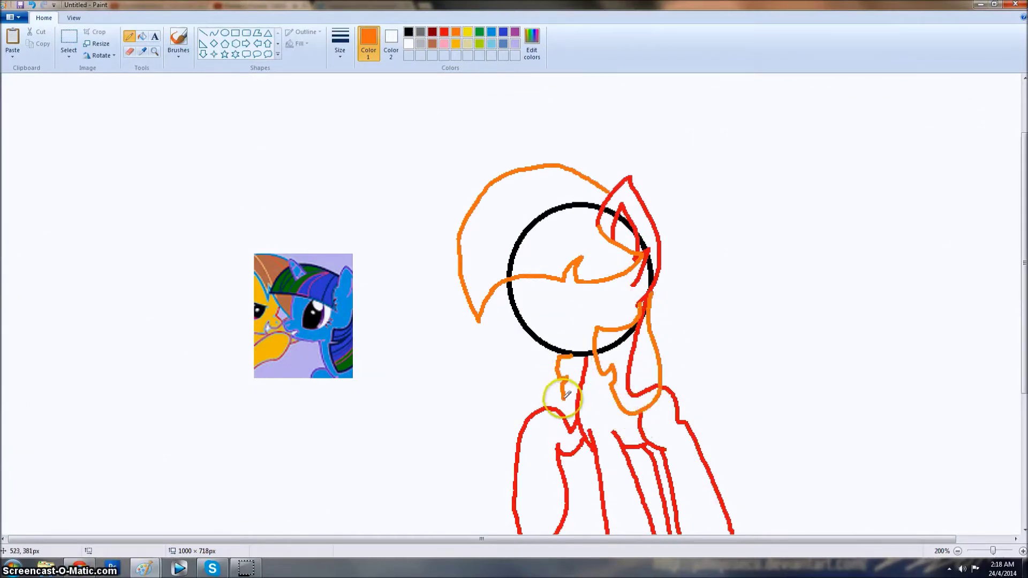
scroll(617, 283, down, 4)
mouse_move(672, 259)
mouse_down()
mouse_move(814, 468)
mouse_move(679, 277)
mouse_up()
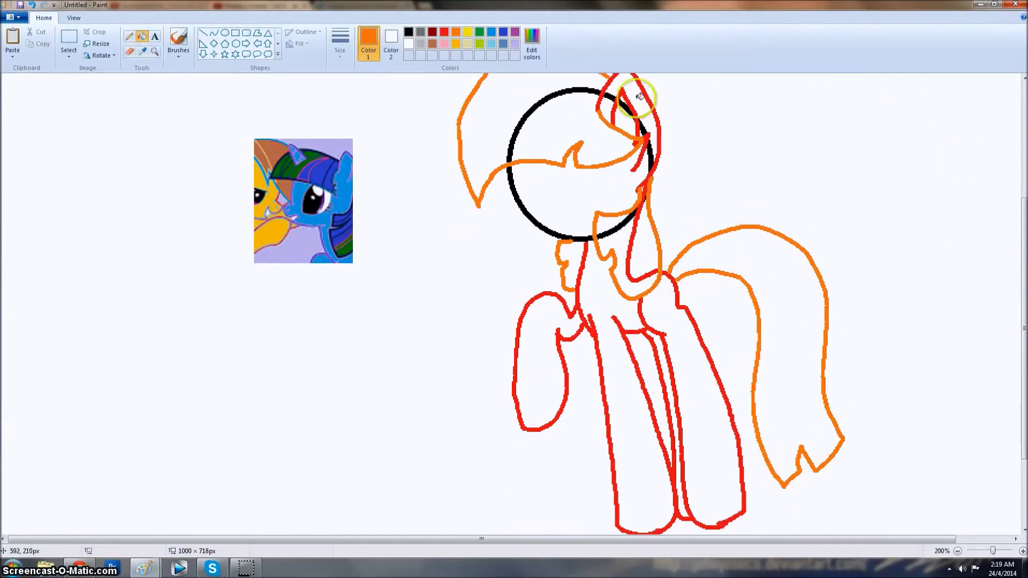
- Clear the guide circle and the red body lines where they overlap the mane, ear and face
drag(639, 96, 654, 151)
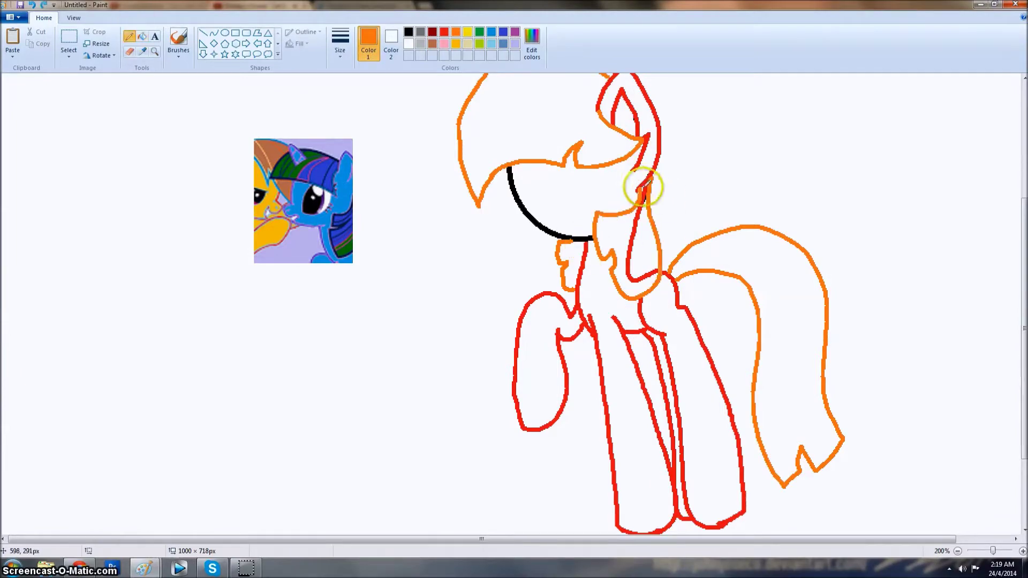
right_click(647, 193)
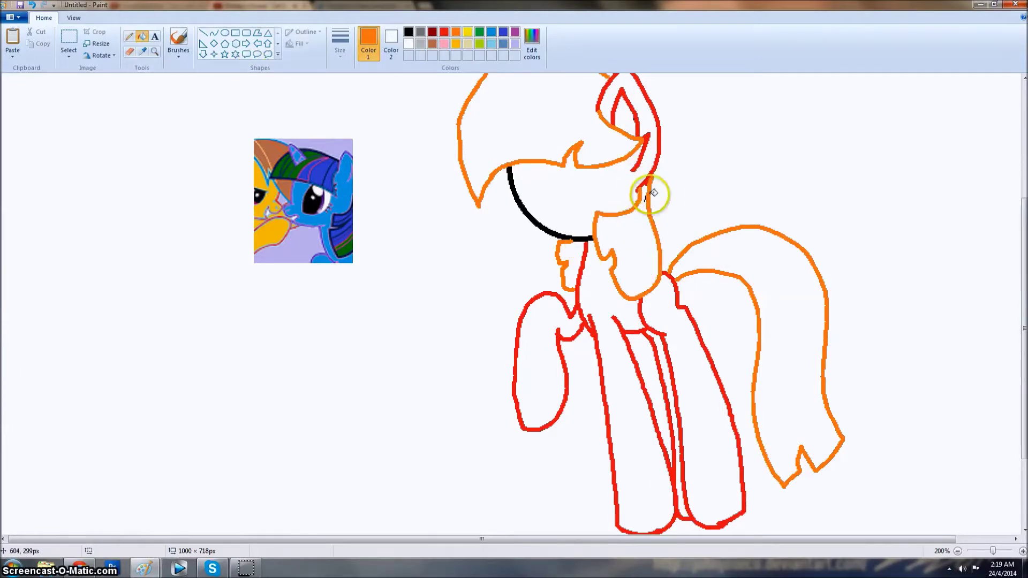
scroll(724, 349, down, 4)
- Save the drawing as blazingalicorn.png
scroll(724, 348, up, 8)
key(ctrl+s)
text(blazing)
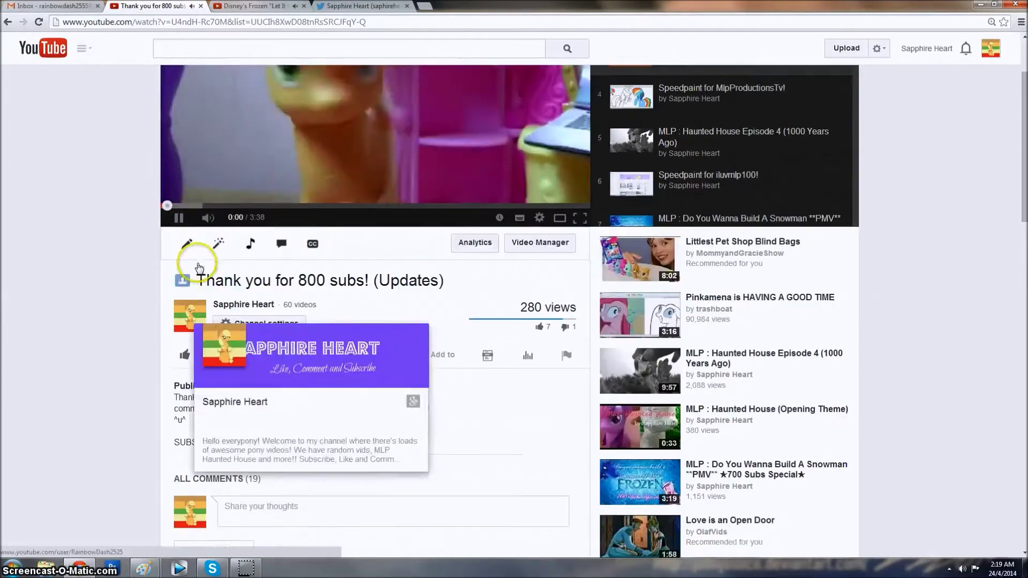
- Look down the YouTube video page and switch back to the pony drawing in Paint
scroll(390, 282, down, 20)
mouse_move(150, 561)
click(204, 514)
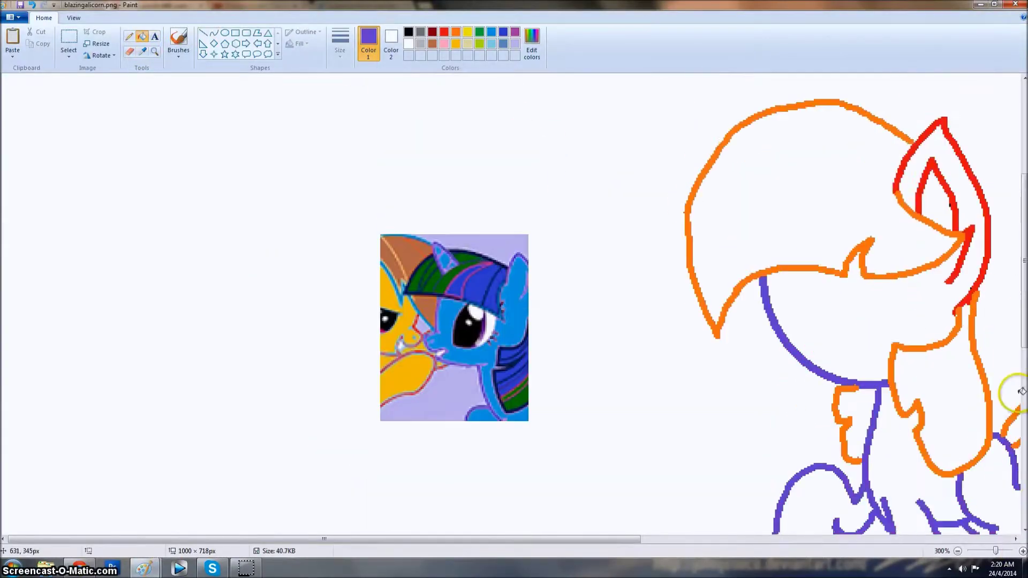
- Fill the pony's body blue and recolour the orange mane and tail outlines with the dark navy sampled from the reference picture
scroll(681, 499, down, 4)
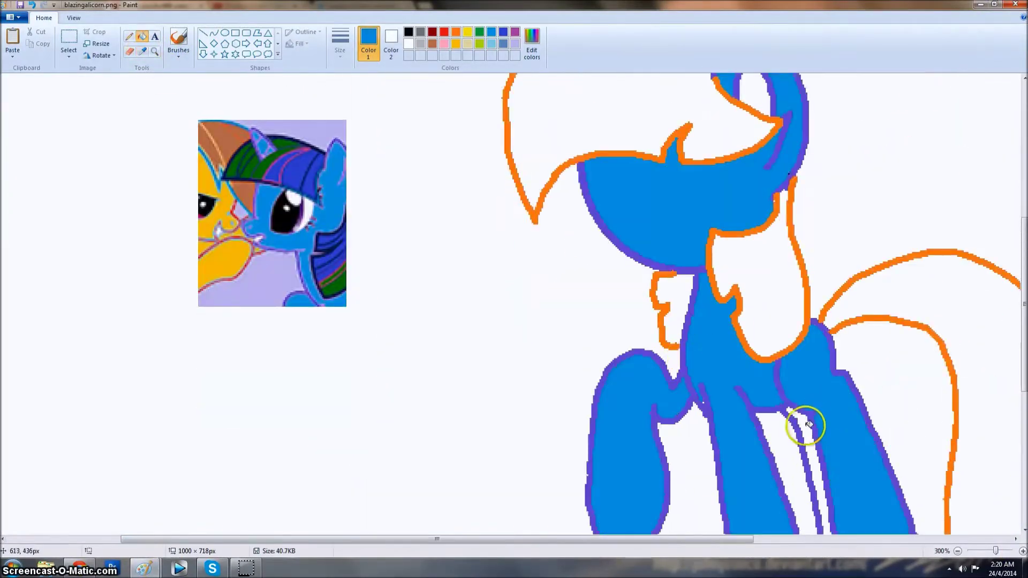
click(142, 51)
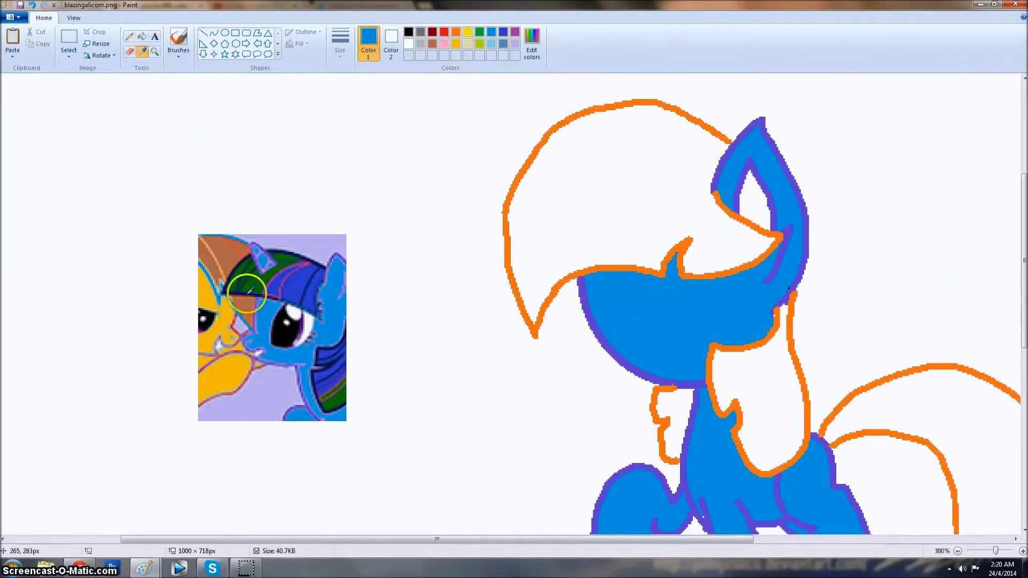
click(249, 291)
click(519, 275)
click(664, 423)
click(824, 421)
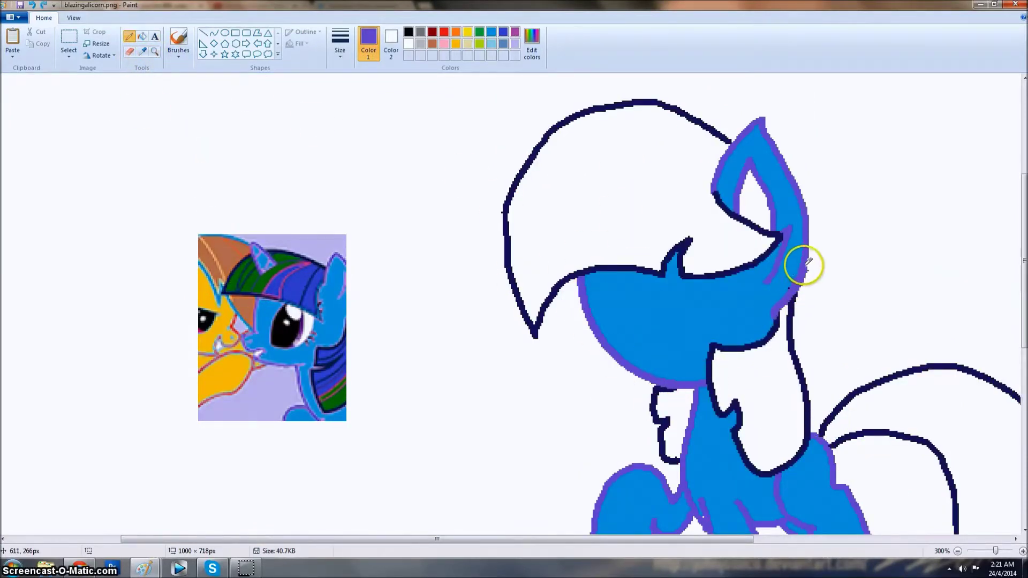
- Draw a striped purple horn with a navy base line over the fringe and fill its sections blue
scroll(779, 503, down, 4)
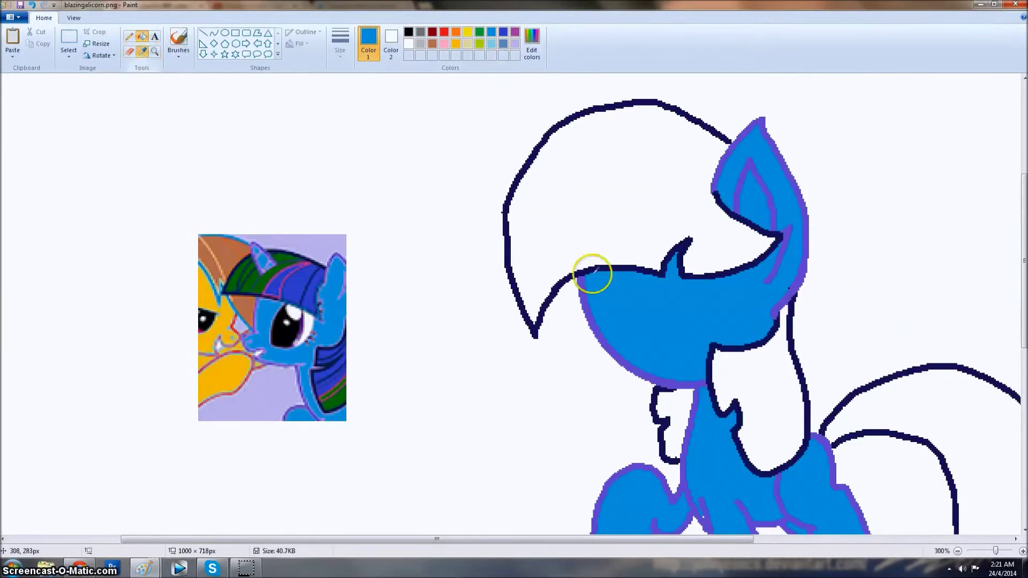
mouse_move(674, 193)
mouse_down()
mouse_move(589, 205)
mouse_move(650, 201)
mouse_up()
drag(610, 147, 636, 147)
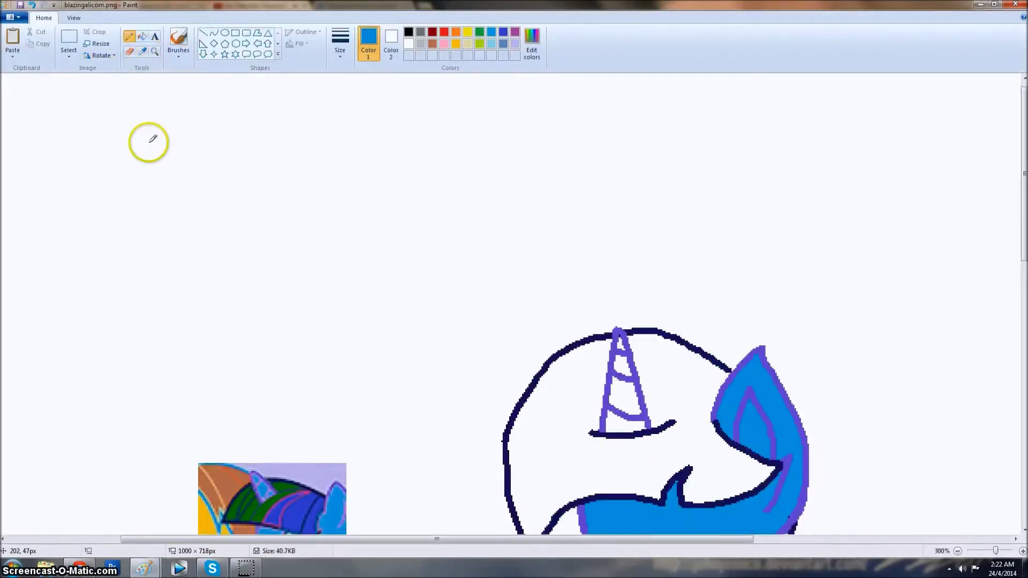
scroll(152, 139, down, 5)
click(141, 35)
click(625, 187)
click(623, 161)
click(621, 112)
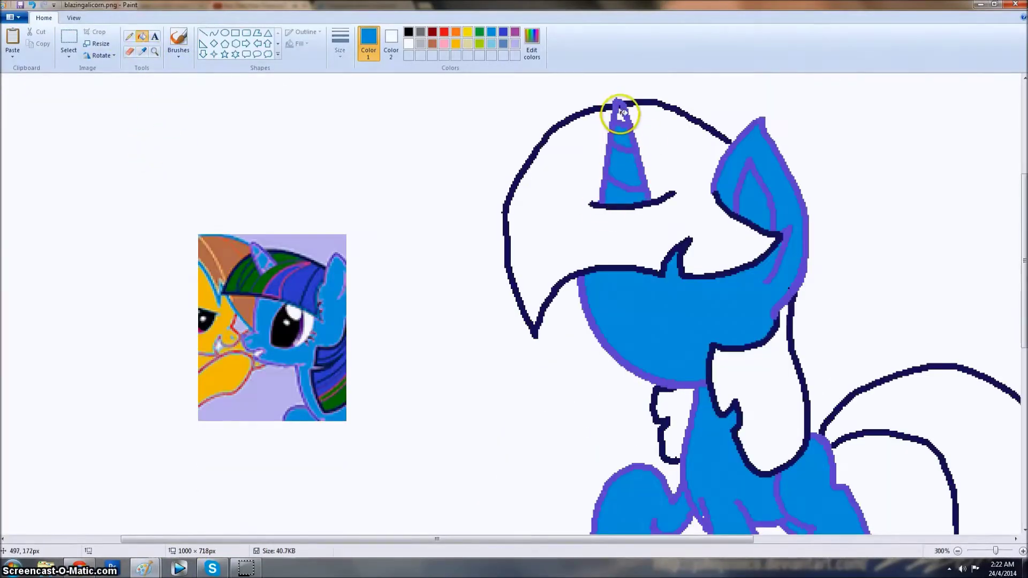
- Draw thin navy strand lines through the fringe and the lower mane locks
click(129, 36)
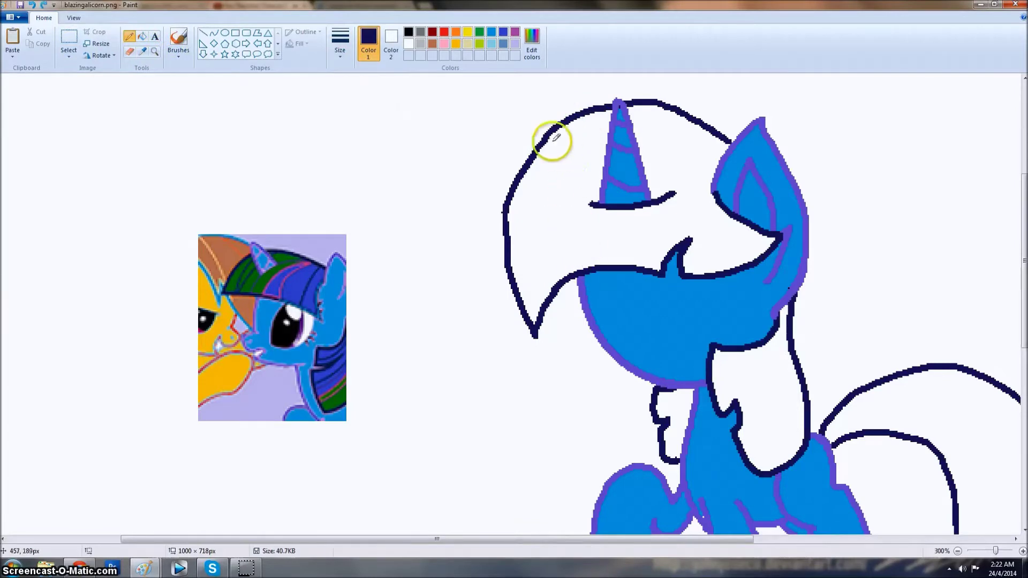
drag(544, 138, 571, 184)
drag(741, 266, 729, 136)
drag(651, 268, 647, 238)
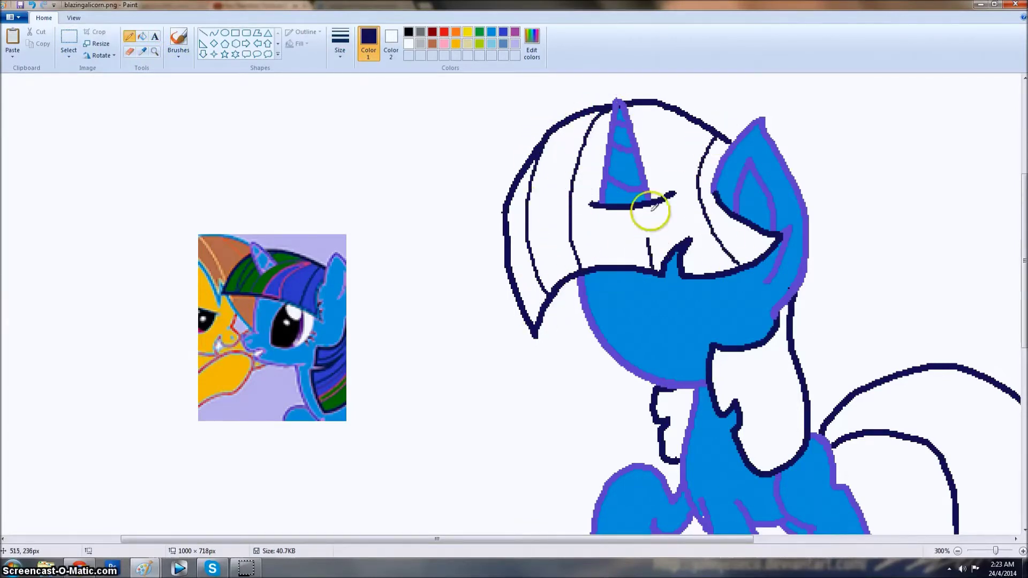
scroll(716, 274, down, 3)
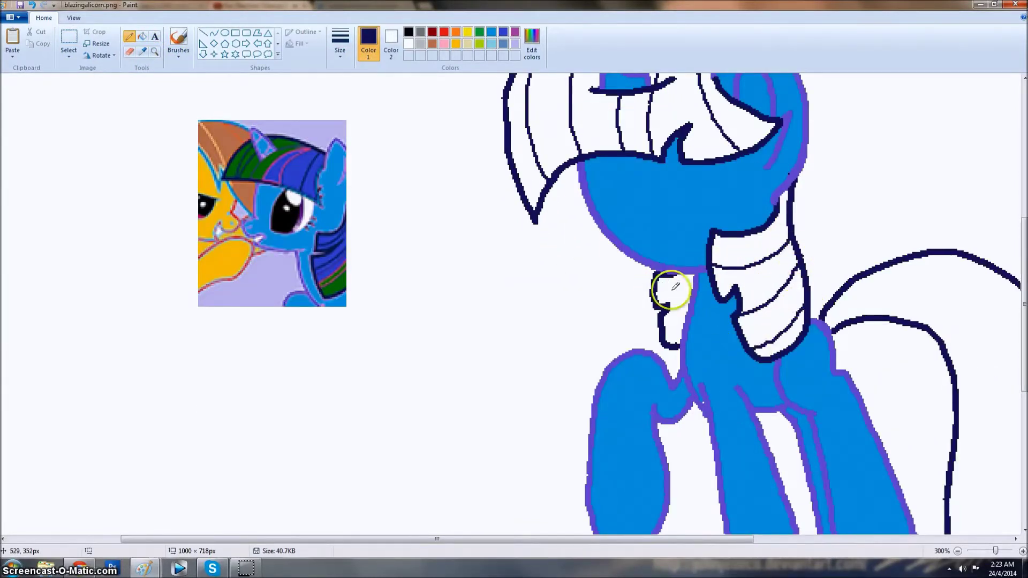
drag(675, 287, 656, 279)
- Draw thin navy strand lines along the length of the tail
scroll(650, 535, down, 5)
drag(649, 535, 730, 536)
scroll(704, 211, up, 2)
mouse_move(703, 211)
mouse_down()
mouse_move(890, 321)
mouse_move(915, 405)
mouse_up()
drag(929, 226, 938, 475)
- Fill the front sections of the fringe dark green and the sections behind the horn blue
drag(1023, 348, 1023, 236)
click(142, 36)
click(396, 321)
click(421, 294)
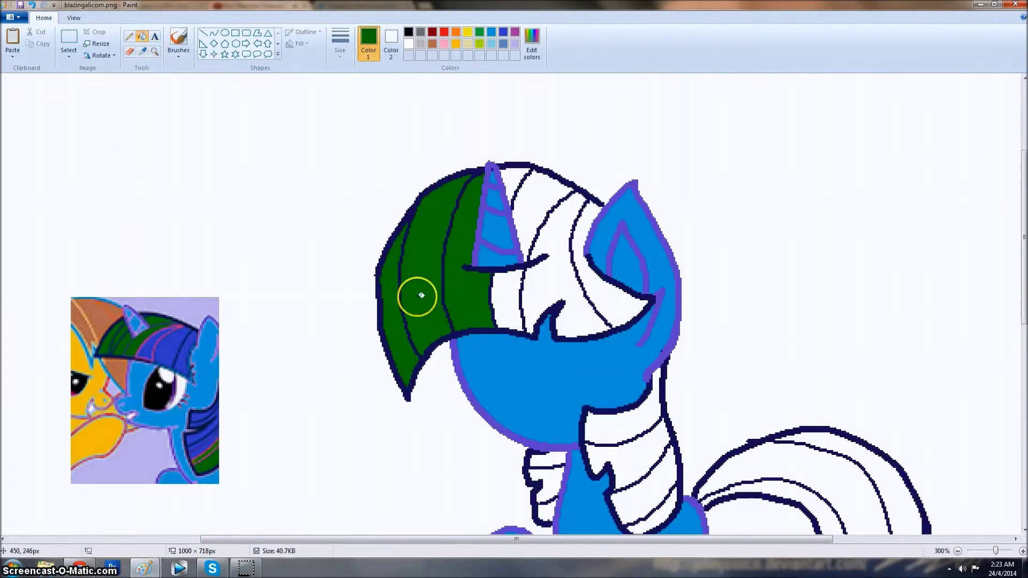
click(528, 195)
- Fill the upper parts of the lower mane locks green and their tips blue
click(479, 31)
scroll(568, 263, down, 3)
click(621, 316)
click(546, 370)
click(503, 31)
click(658, 408)
click(546, 397)
- Fill the tail's outer strand green and its inner strands blue
click(479, 31)
scroll(910, 424, down, 3)
click(917, 429)
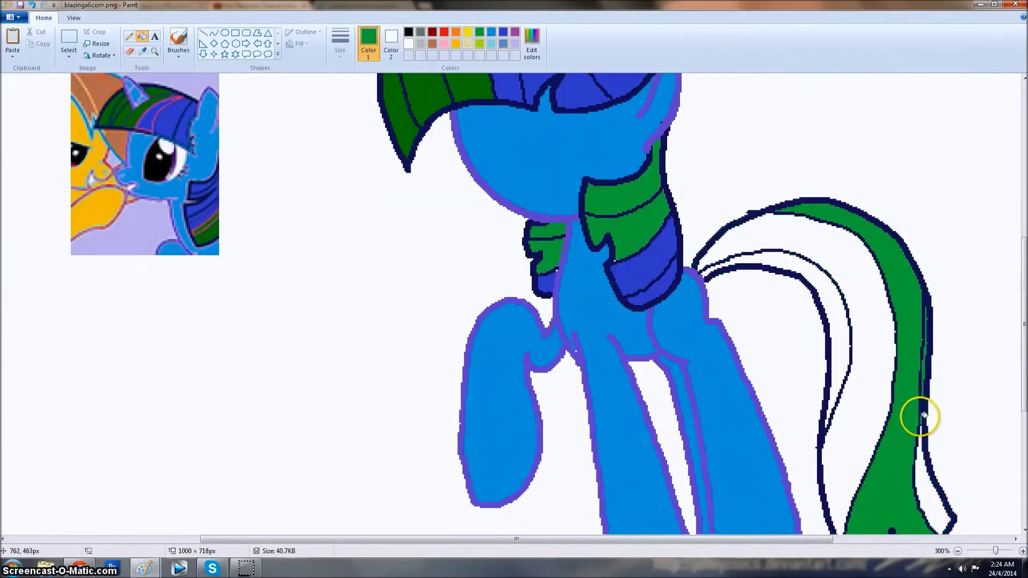
scroll(873, 341, up, 5)
key(alt+Tab)
key(alt+Tab)
scroll(696, 267, up, 1)
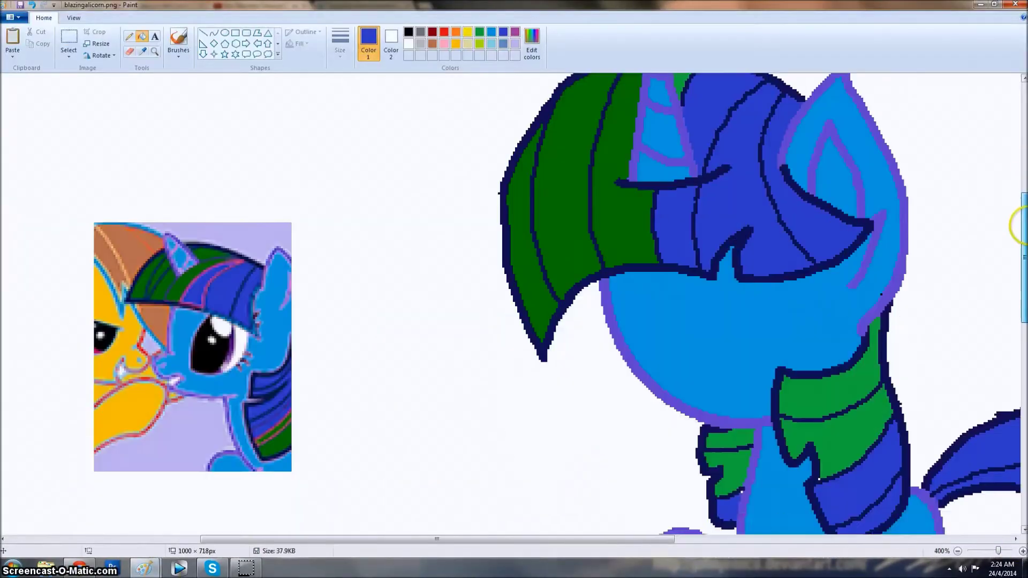
- Draw a closed winking eye and the outline of an open eye in black, both with thick lashes
click(142, 51)
click(129, 36)
click(408, 32)
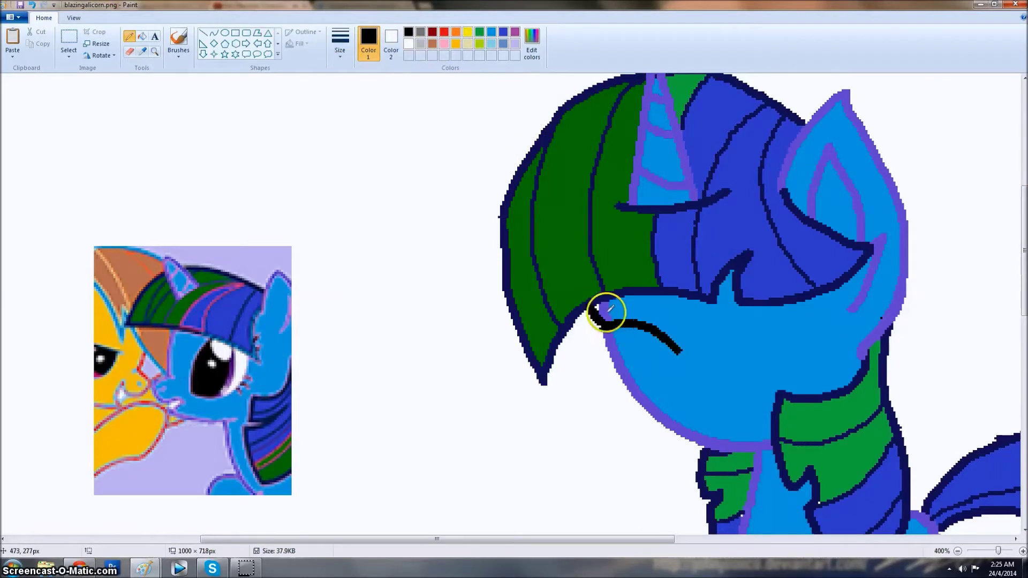
drag(615, 307, 632, 302)
mouse_move(728, 378)
mouse_down()
mouse_move(729, 259)
mouse_move(780, 275)
mouse_move(811, 303)
mouse_up()
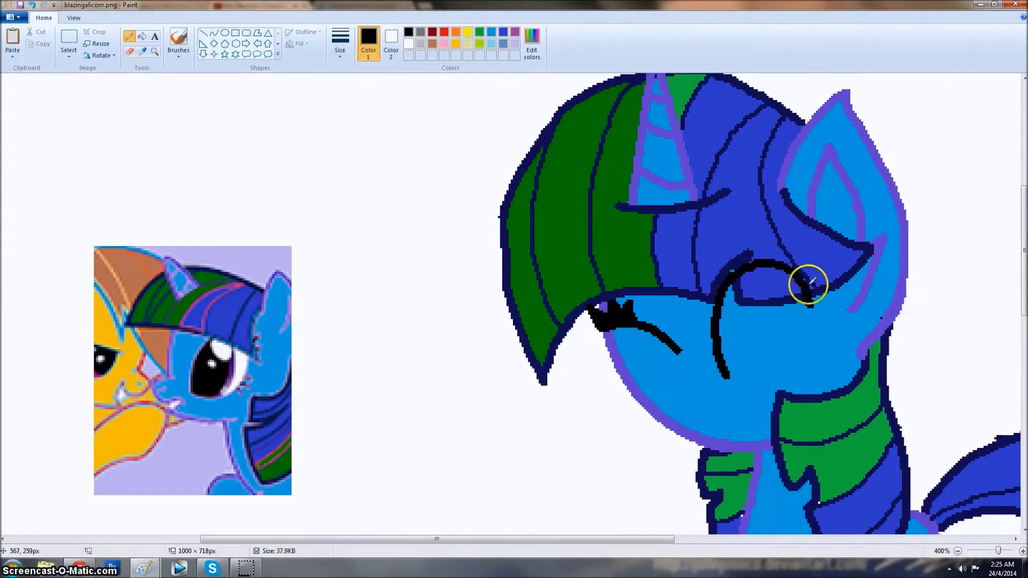
click(273, 388)
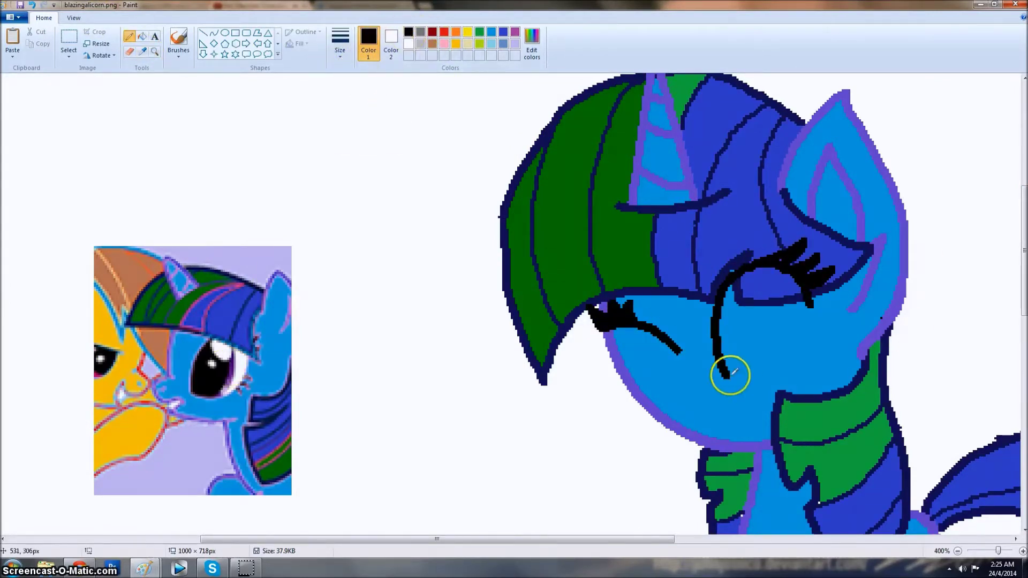
- Fill the open eye's pupil black and colour its iris dark purple with lighter purple shading near the lower edge
click(142, 36)
click(735, 316)
mouse_move(755, 364)
mouse_down()
mouse_move(778, 353)
mouse_move(719, 367)
mouse_move(776, 317)
mouse_up()
scroll(775, 316, up, 1)
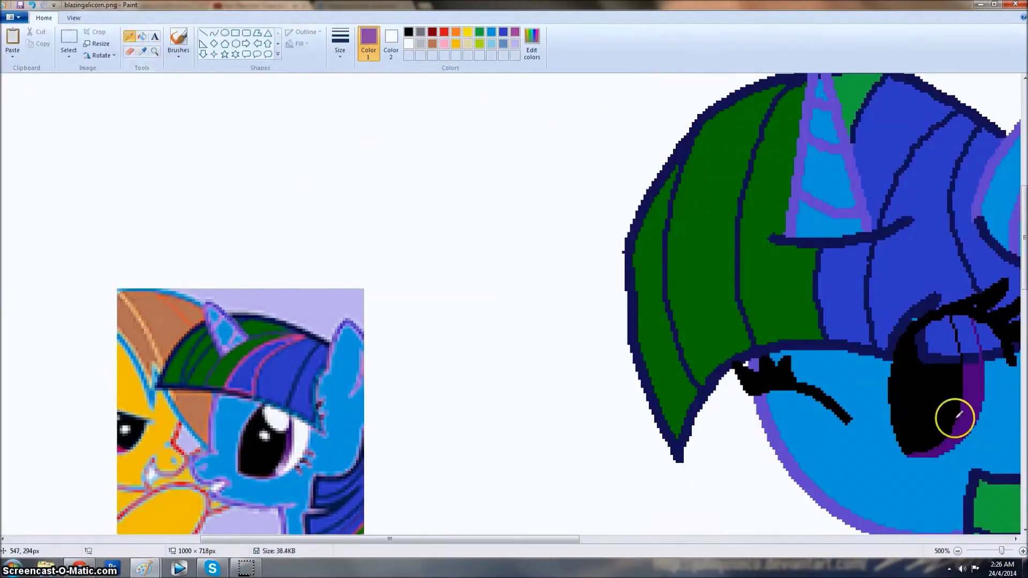
click(963, 434)
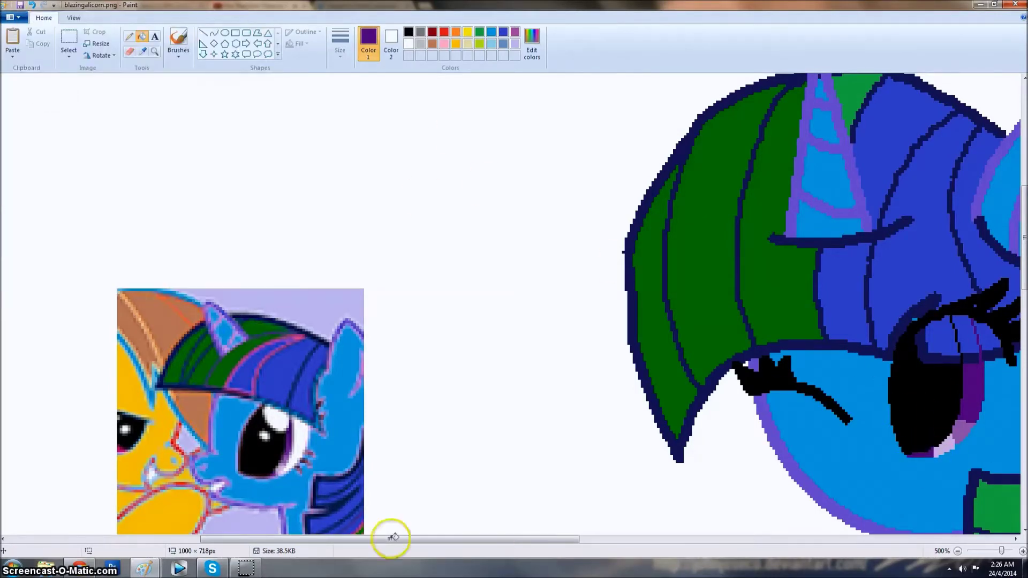
- Draw the white of the open eye around the outer side of the purple iris
drag(531, 550, 663, 550)
click(128, 36)
click(408, 43)
mouse_move(144, 567)
drag(619, 379, 546, 453)
drag(656, 367, 559, 456)
- Add a white-filled ellipse inside the open eye's pupil and redraw the navy fringe edge across the eye
click(224, 33)
drag(551, 338, 605, 440)
click(141, 36)
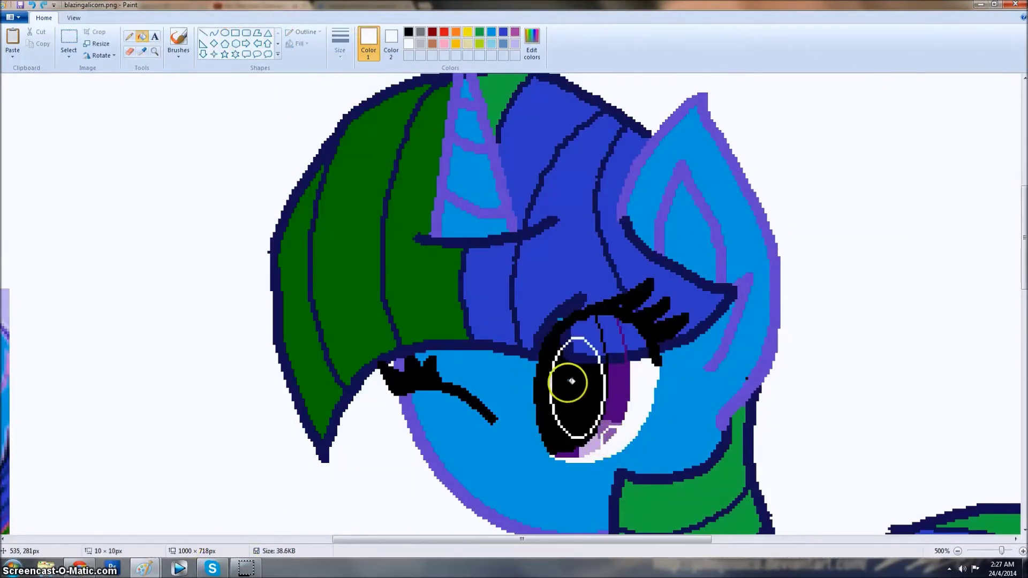
click(577, 382)
click(339, 43)
click(535, 343)
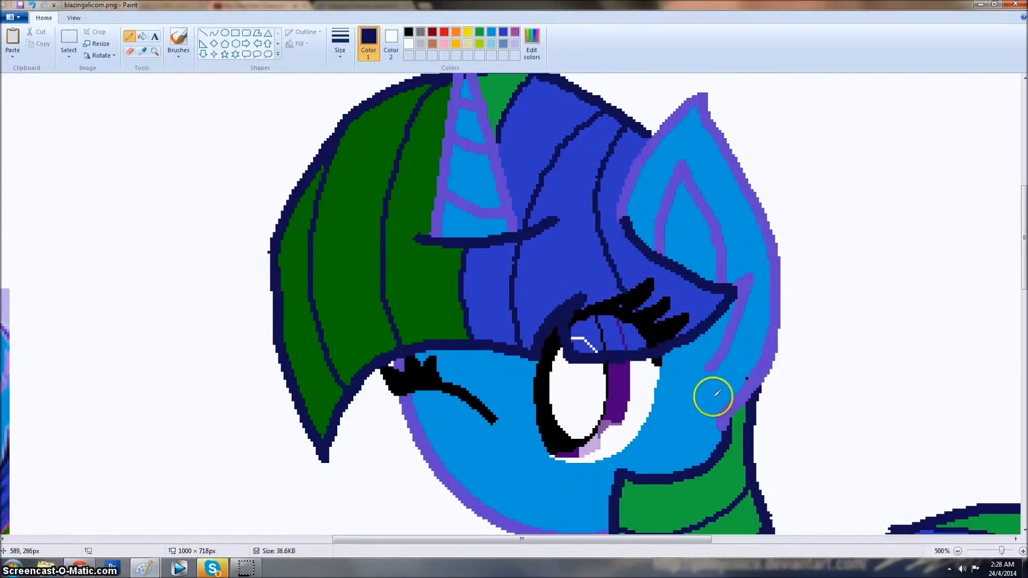
scroll(375, 268, down, 2)
click(142, 51)
click(775, 266)
drag(555, 384, 567, 380)
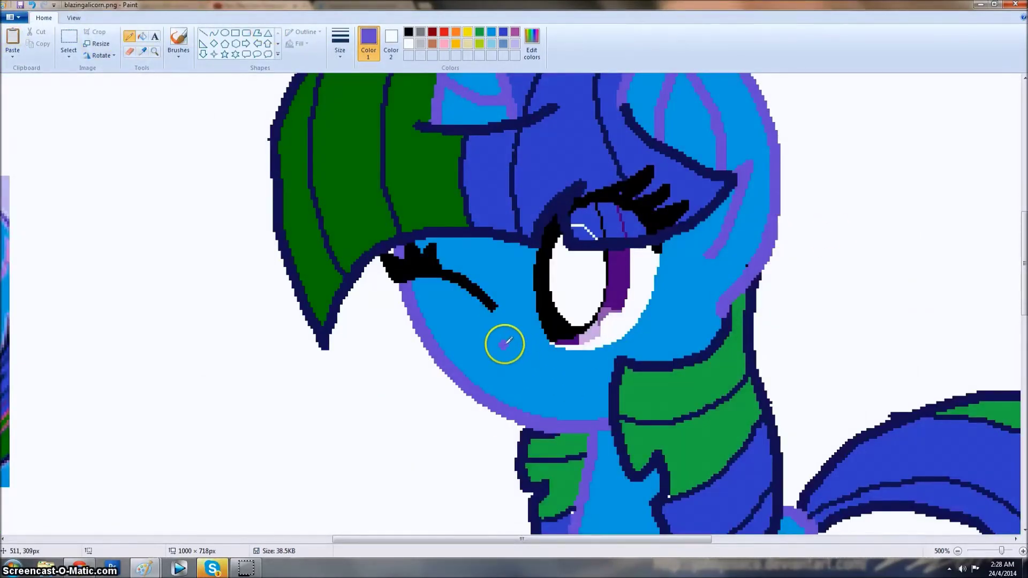
scroll(570, 391, up, 2)
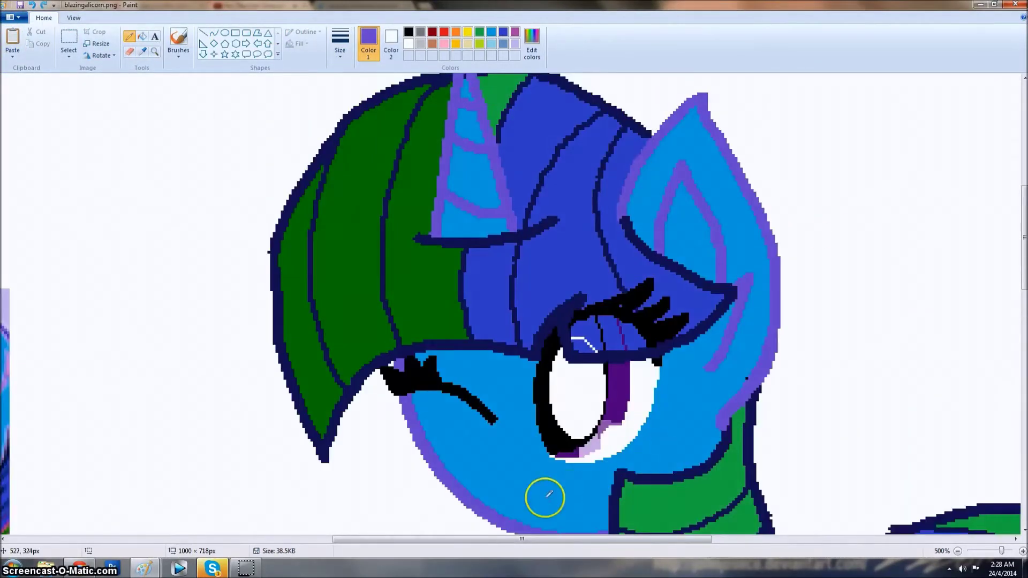
click(532, 43)
click(415, 356)
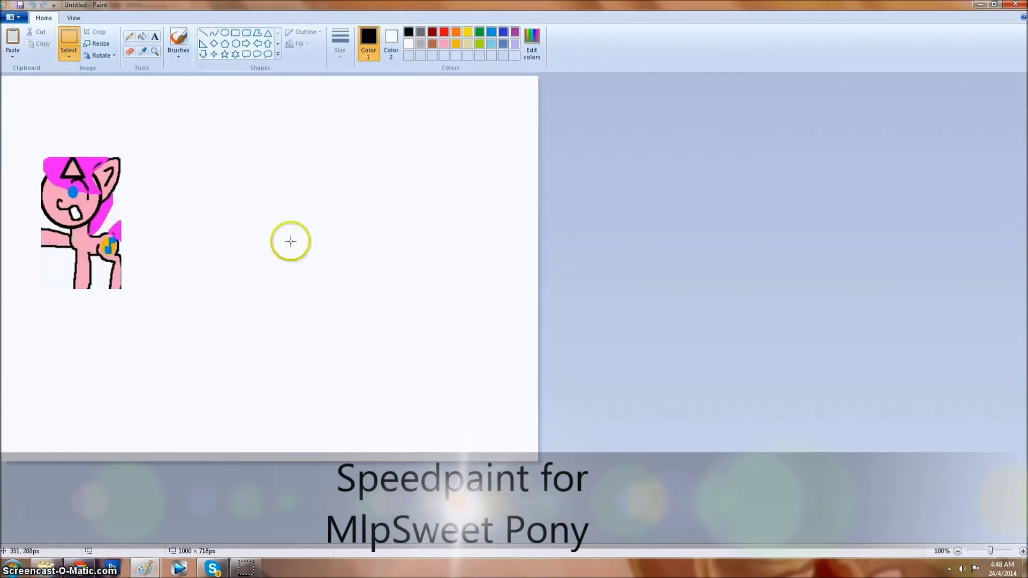
- Save the new picture as Mlpsweetponypaintms in the Pictures library's New folder
click(14, 17)
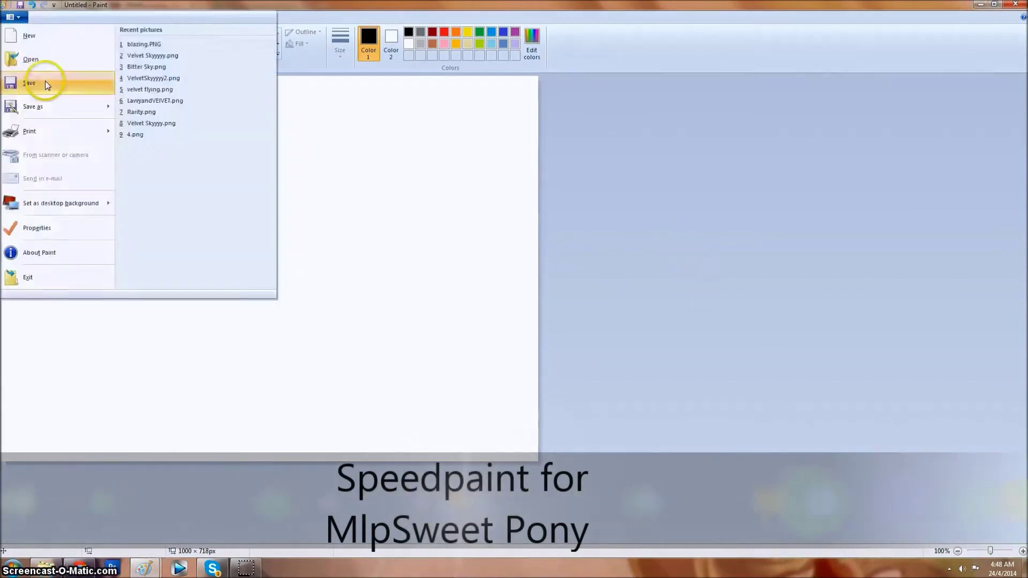
click(46, 64)
text(Mlpsweetponypaintms)
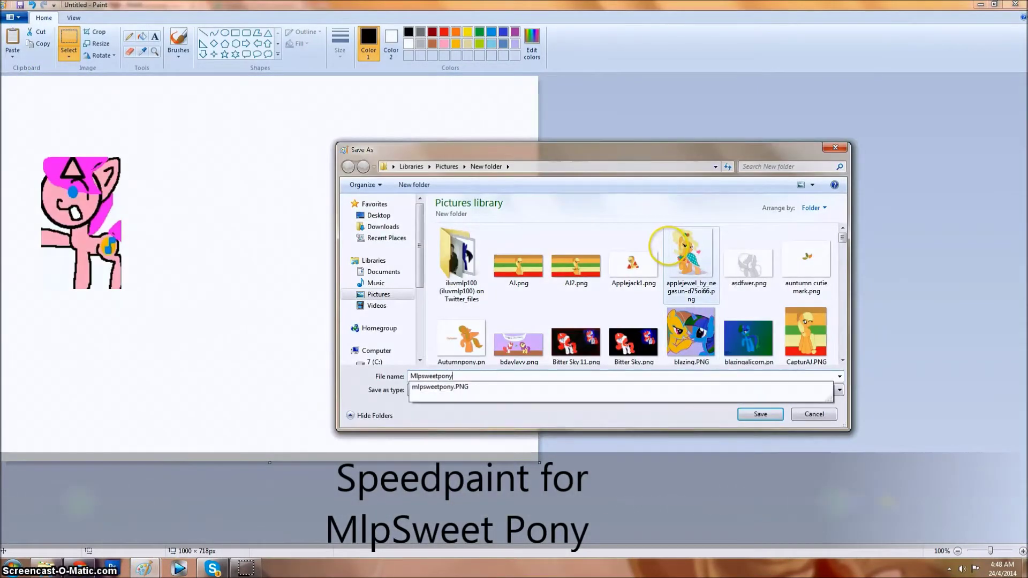
key(Return)
- Draw a black head circle about 161 × 170 px with the thickest outline beside the reference pony
click(224, 32)
click(339, 43)
click(367, 162)
drag(240, 151, 303, 213)
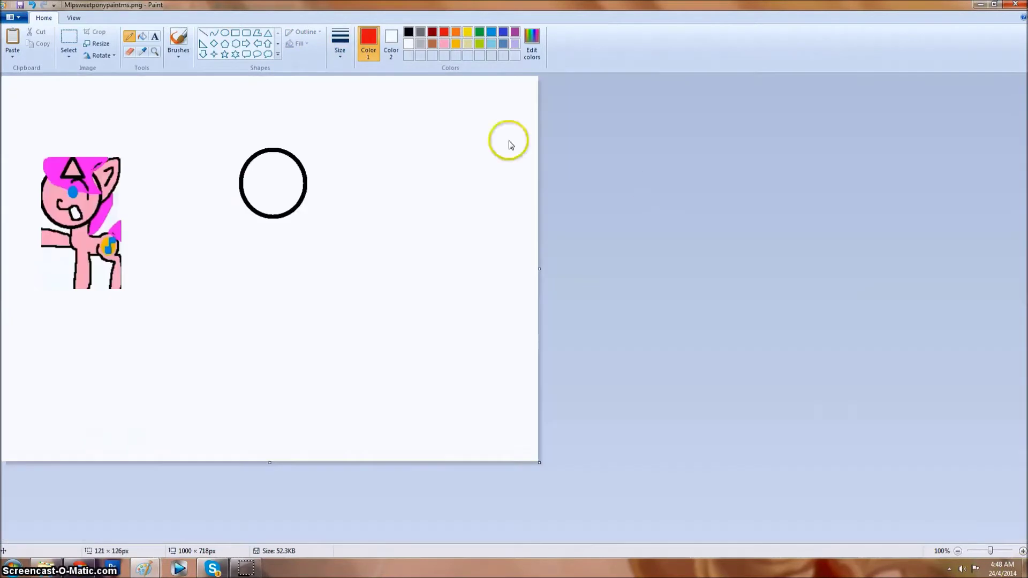
key(ctrl+z)
drag(234, 142, 324, 236)
- Sketch a pointed ear with an inner fold in red at the head circle's upper right edge
click(129, 36)
click(444, 32)
scroll(344, 59, up, 1)
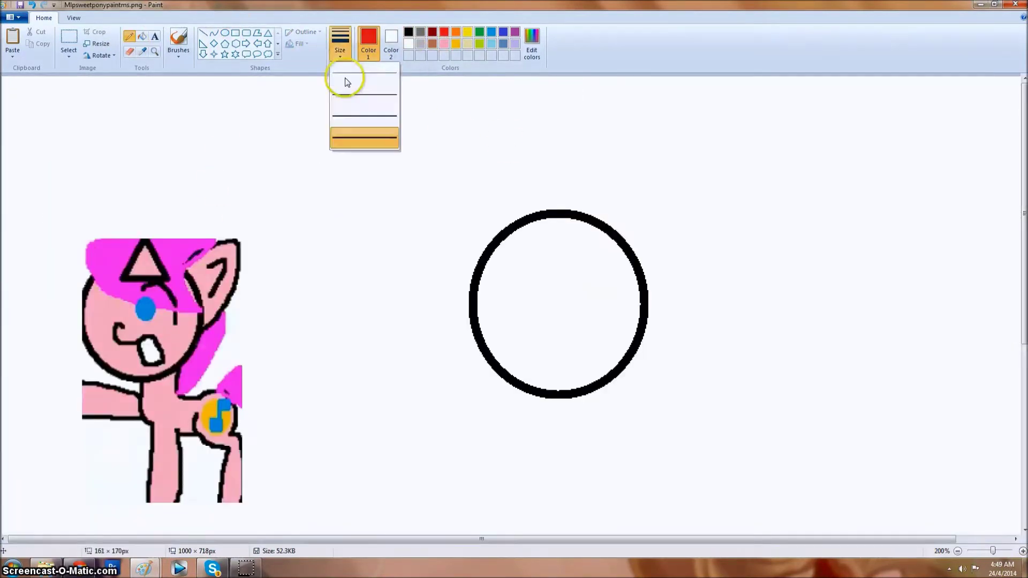
mouse_move(582, 234)
mouse_down()
mouse_move(665, 238)
mouse_move(628, 302)
mouse_up()
drag(599, 243, 624, 210)
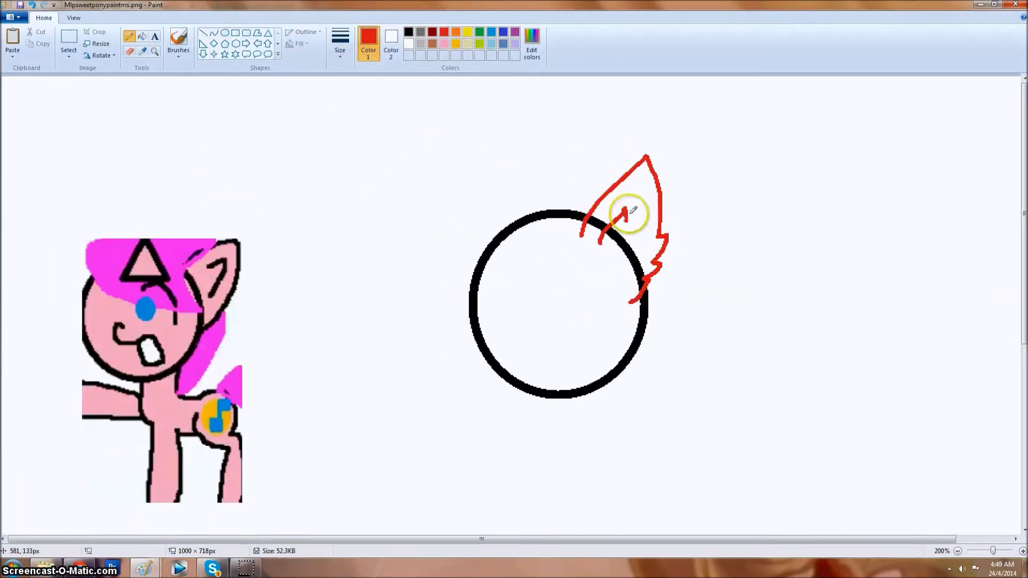
- Outline the front mane in orange, sweeping around the top of the head and across the face to a point behind the ear
drag(624, 302, 466, 239)
key(ctrl+z)
mouse_move(583, 237)
mouse_down()
mouse_move(669, 275)
mouse_move(476, 275)
mouse_up()
mouse_move(477, 275)
mouse_down()
mouse_move(592, 165)
mouse_move(465, 171)
mouse_up()
key(ctrl+z)
key(ctrl+z)
drag(626, 199, 470, 177)
key(ctrl+z)
mouse_move(476, 276)
mouse_down()
mouse_move(569, 160)
mouse_move(547, 144)
mouse_move(577, 285)
mouse_up()
key(ctrl+z)
- Sketch the neck, back, belly and four trotting legs in red below the head circle
scroll(560, 144, down, 2)
click(443, 32)
scroll(558, 165, down, 2)
ctrl+scroll(290, 288, down, 1)
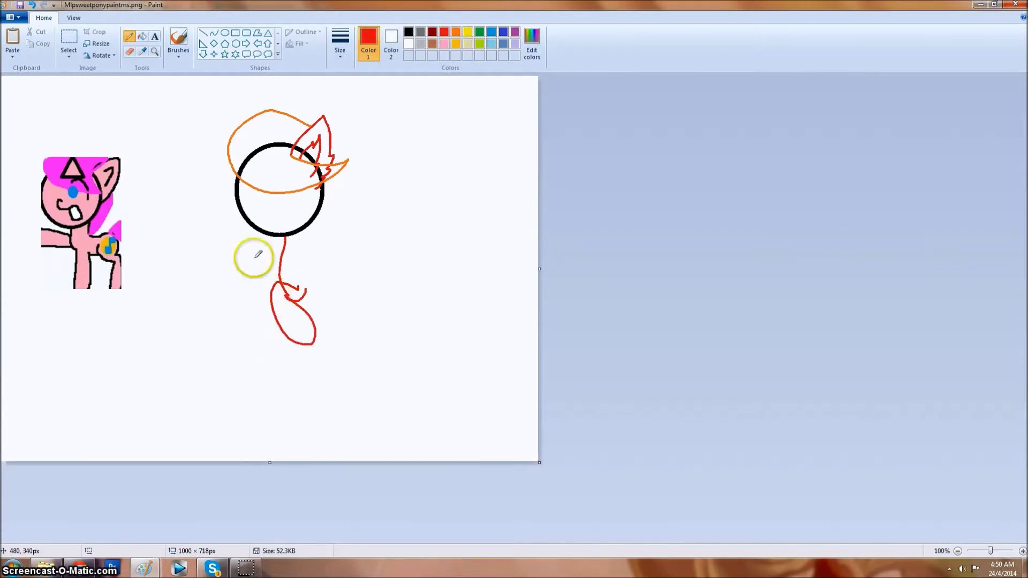
ctrl+scroll(257, 253, up, 1)
mouse_move(558, 317)
mouse_down()
mouse_move(480, 490)
mouse_move(560, 420)
mouse_up()
mouse_move(640, 141)
mouse_down()
mouse_move(615, 289)
mouse_move(648, 374)
mouse_up()
mouse_move(714, 323)
mouse_down()
mouse_move(855, 435)
mouse_move(724, 413)
mouse_move(801, 445)
mouse_move(714, 353)
mouse_up()
key(ctrl+z)
key(ctrl+z)
- Outline the back mane and the flowing tail in orange, and clear the sketch lines inside the fringe with white fill
ctrl+scroll(876, 563, down, 1)
ctrl+scroll(876, 563, up, 1)
scroll(1019, 257, down, 2)
click(143, 51)
click(669, 160)
mouse_move(661, 169)
mouse_down()
mouse_move(650, 321)
mouse_move(900, 370)
mouse_up()
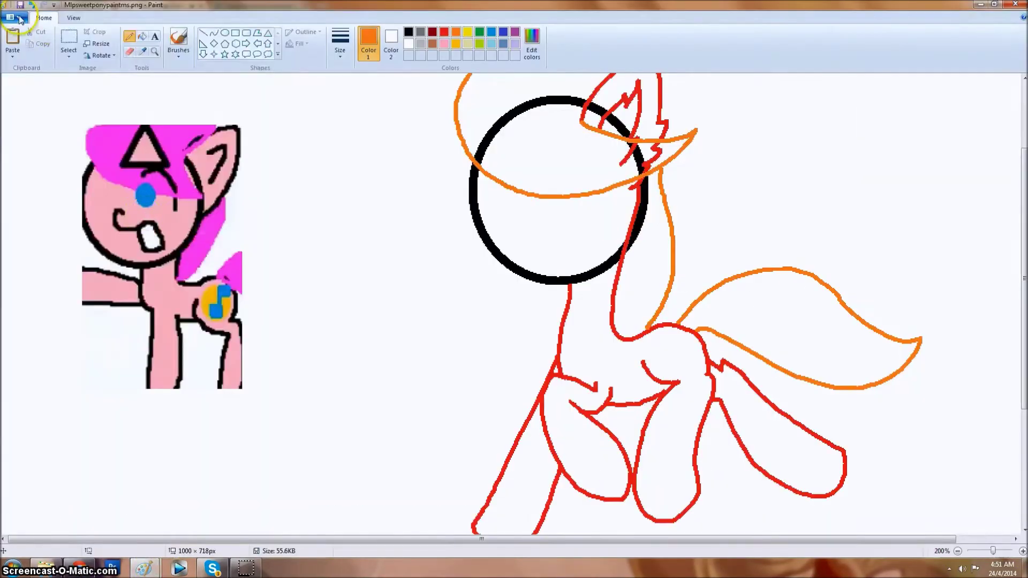
scroll(627, 259, up, 2)
right_click(574, 213)
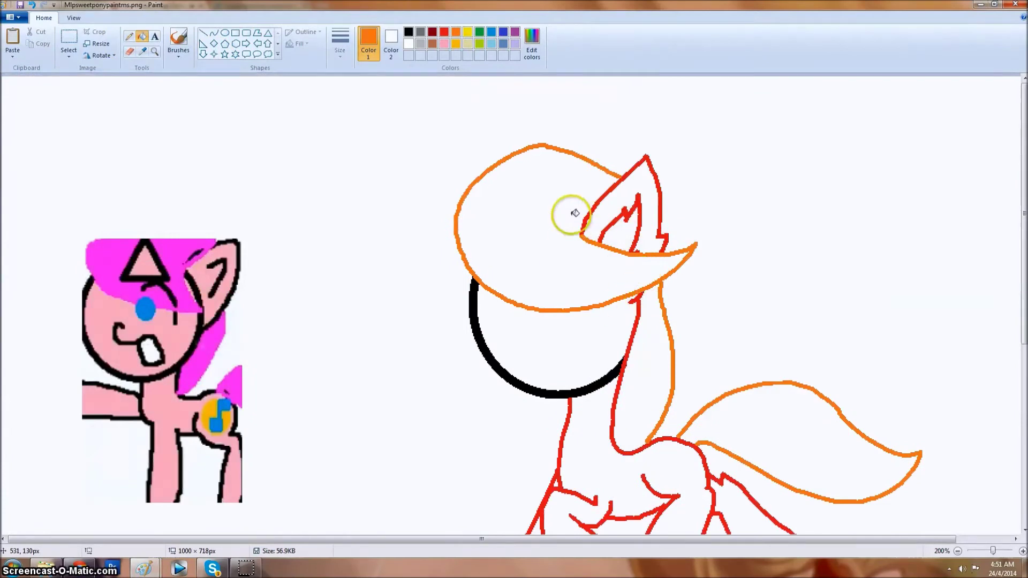
- Draw the upper edge of the muzzle in red, from the front of the fringe across the head circle
scroll(575, 213, down, 2)
click(129, 36)
click(444, 32)
drag(496, 181, 495, 247)
drag(474, 185, 592, 257)
key(ctrl+z)
key(ctrl+z)
mouse_move(503, 185)
mouse_down()
mouse_move(534, 278)
mouse_move(567, 284)
mouse_up()
- Extend the red muzzle contour down around the chin along the head circle
click(142, 36)
right_click(476, 180)
key(ctrl+z)
click(129, 36)
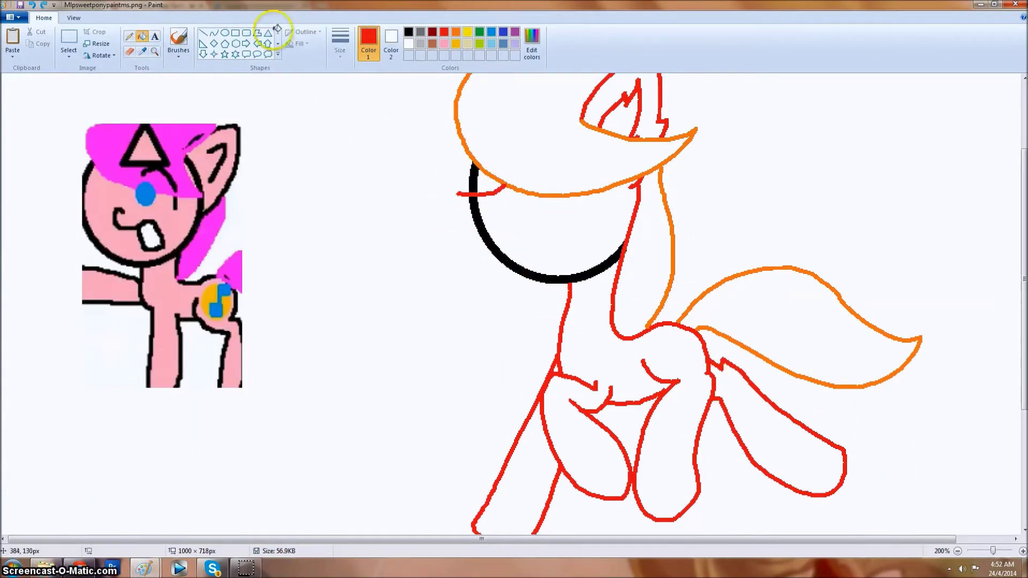
mouse_move(470, 218)
mouse_down()
mouse_move(569, 280)
mouse_move(532, 276)
mouse_move(509, 259)
mouse_up()
- Remove the leftover black head circle and stray pieces around the muzzle, chin and neck
scroll(523, 260, up, 3)
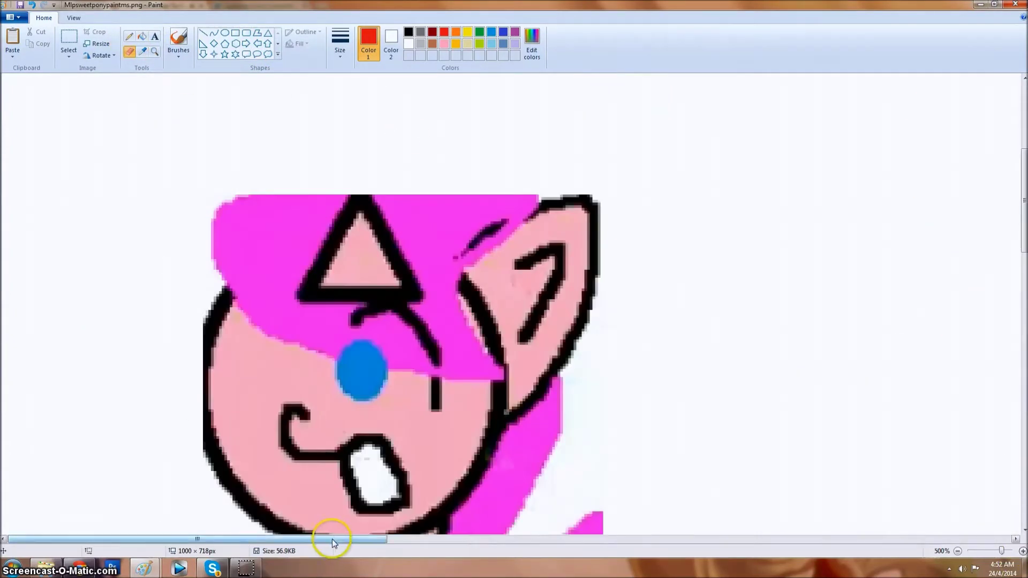
drag(333, 539, 551, 539)
click(141, 36)
right_click(853, 459)
key(ctrl+z)
click(695, 426)
key(ctrl+z)
click(633, 383)
key(ctrl+z)
click(655, 386)
click(957, 552)
click(957, 551)
click(957, 551)
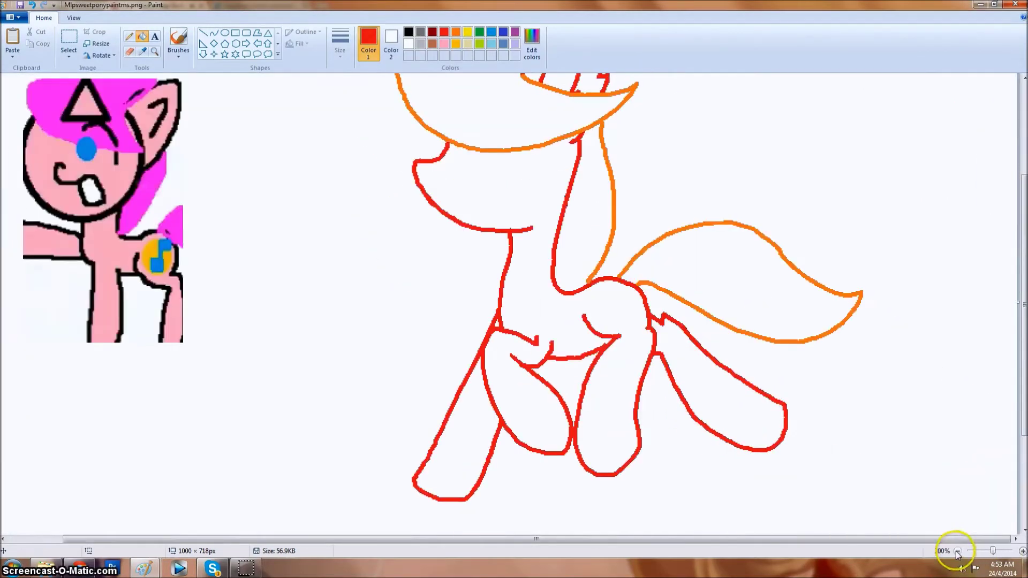
- Fill the head, ear, body and legs with the light pink of the reference pony
scroll(509, 146, up, 2)
click(444, 43)
click(141, 36)
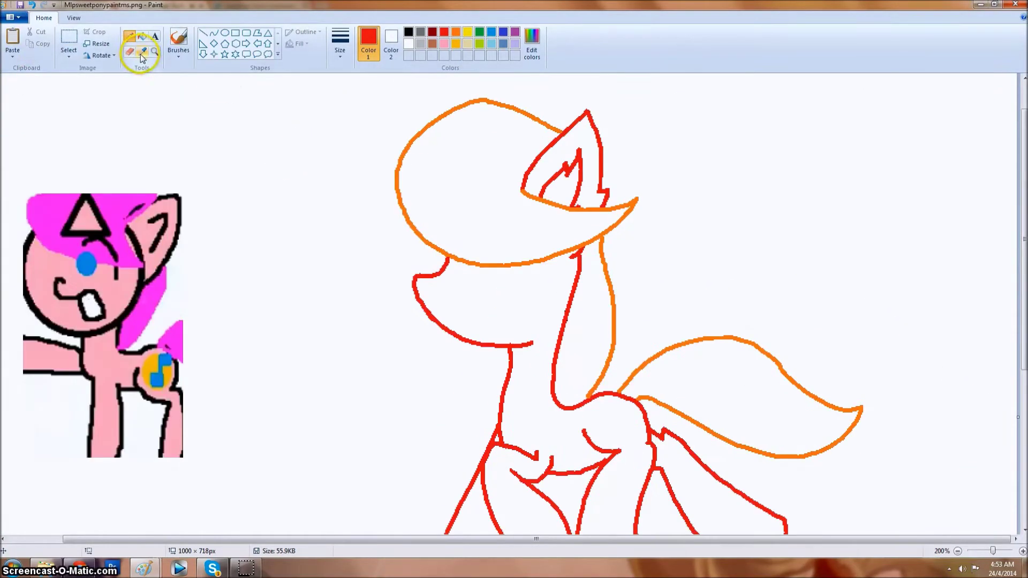
scroll(505, 310, down, 2)
click(506, 316)
- Mix a darker pink (red 255, green 125, blue 154) and recolour the body's red outlines with it
scroll(488, 340, up, 2)
click(532, 43)
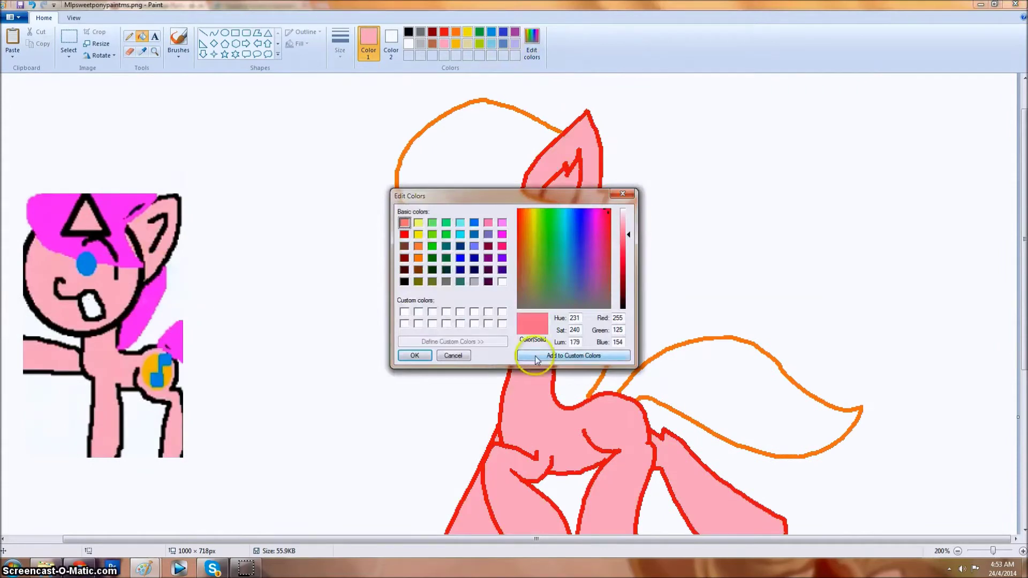
click(414, 356)
click(601, 246)
click(535, 185)
- Fill the front mane, back mane and tail with the magenta of the reference pony
click(417, 161)
click(749, 401)
click(583, 332)
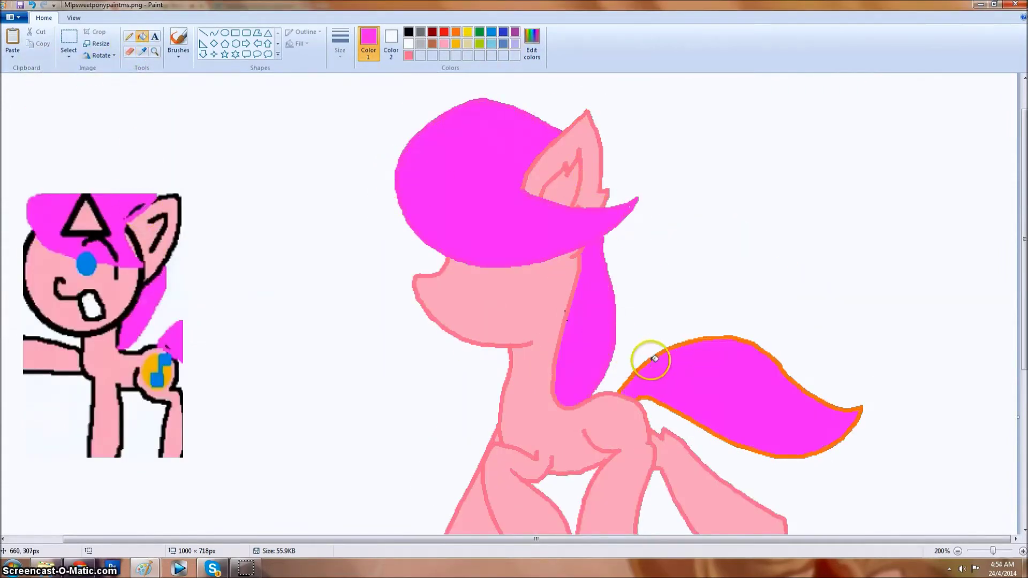
- Draw both eyes with black upper outlines and lashes, and fill their irises with blue
click(408, 32)
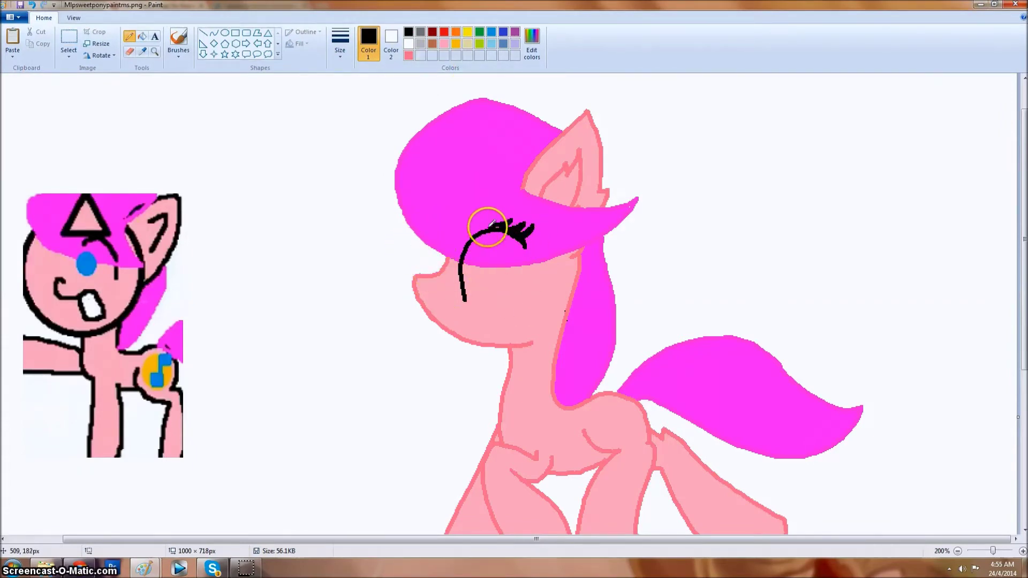
drag(421, 159, 428, 124)
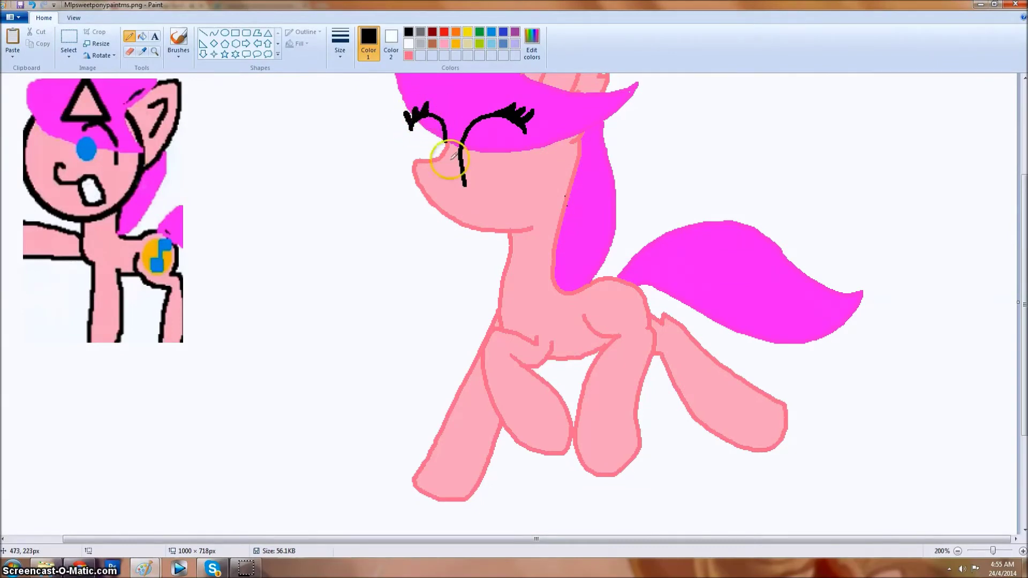
click(491, 32)
drag(466, 187, 492, 135)
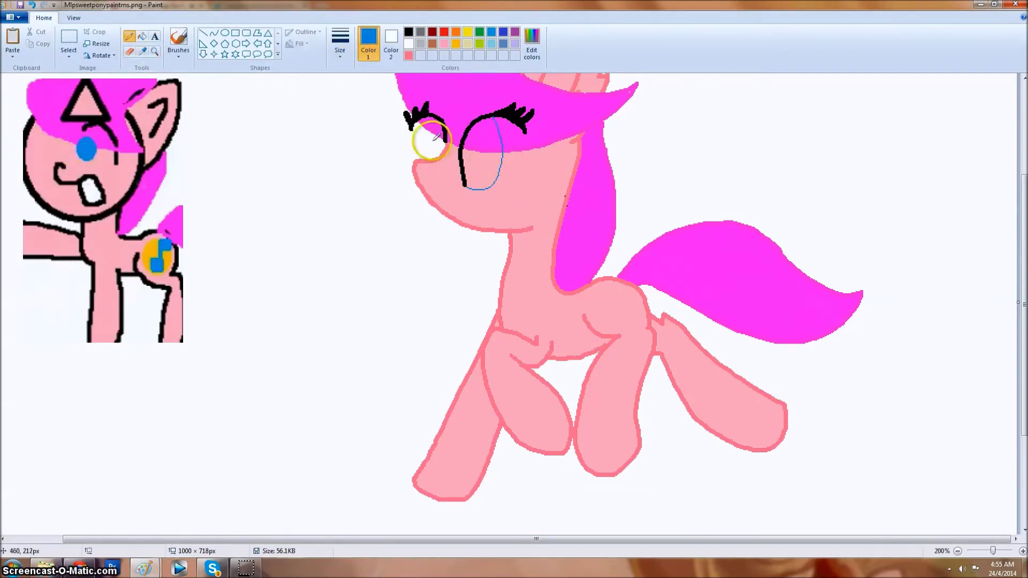
click(142, 36)
click(431, 136)
click(481, 155)
- Outline and fill the white of the near eye beside the blue iris
click(409, 43)
click(129, 36)
drag(524, 134, 510, 183)
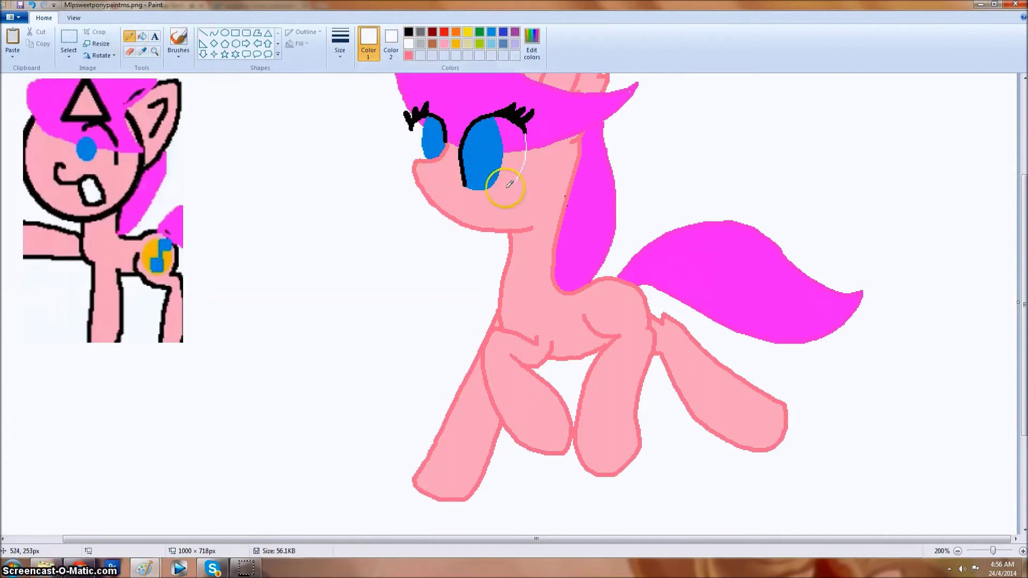
click(142, 36)
click(511, 171)
- Redraw the fringe's lower edge across both eyes in the mane's magenta
scroll(345, 188, up, 3)
click(142, 51)
click(420, 238)
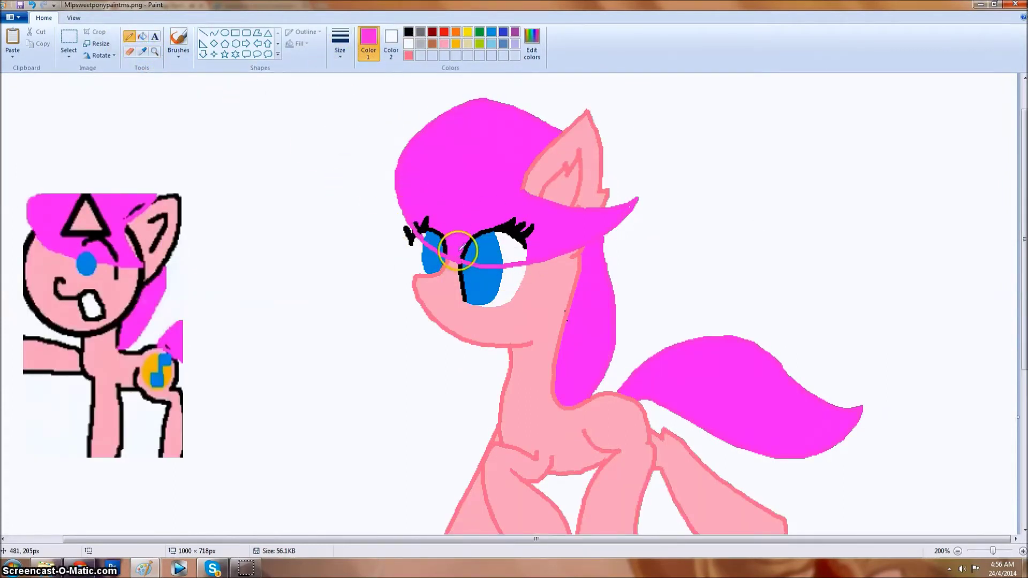
- Draw a gold-filled circle on the pony's flank as the base of the cutie mark
click(225, 32)
click(456, 44)
scroll(616, 312, down, 3)
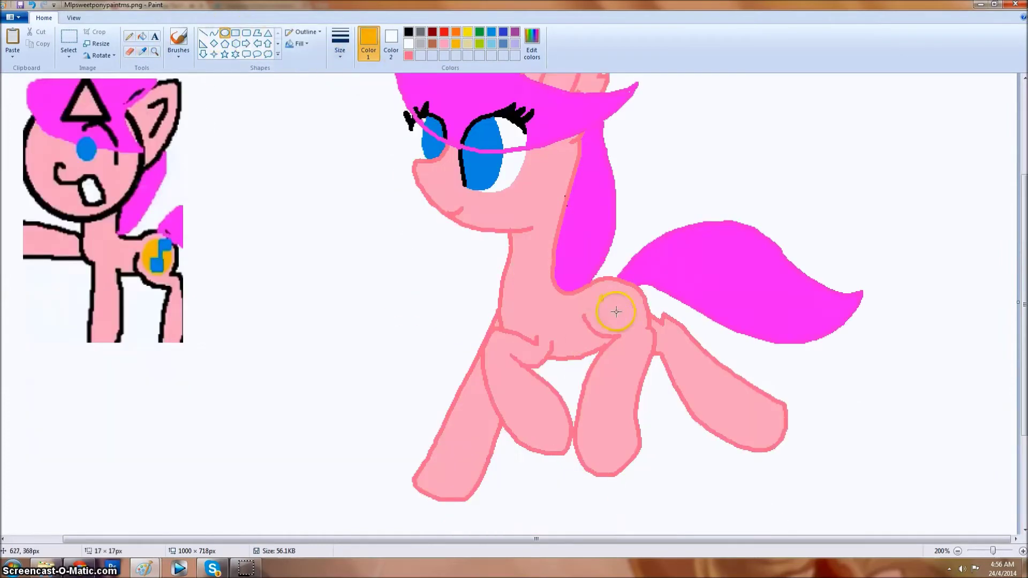
click(142, 36)
click(616, 309)
- Draw and fill a blue music note inside the gold circle on the flank
click(491, 32)
click(129, 35)
drag(631, 294, 622, 317)
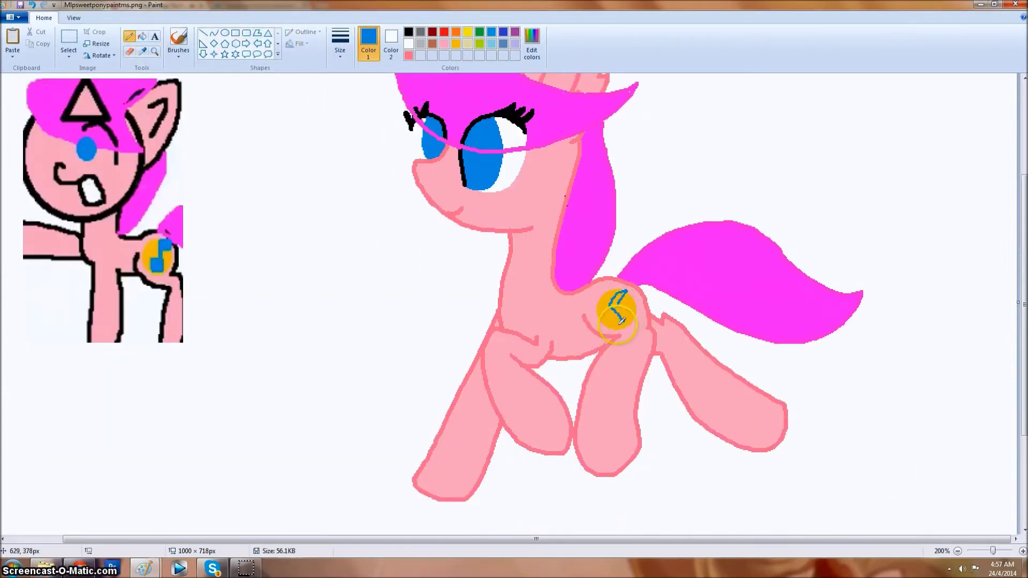
click(142, 36)
click(622, 310)
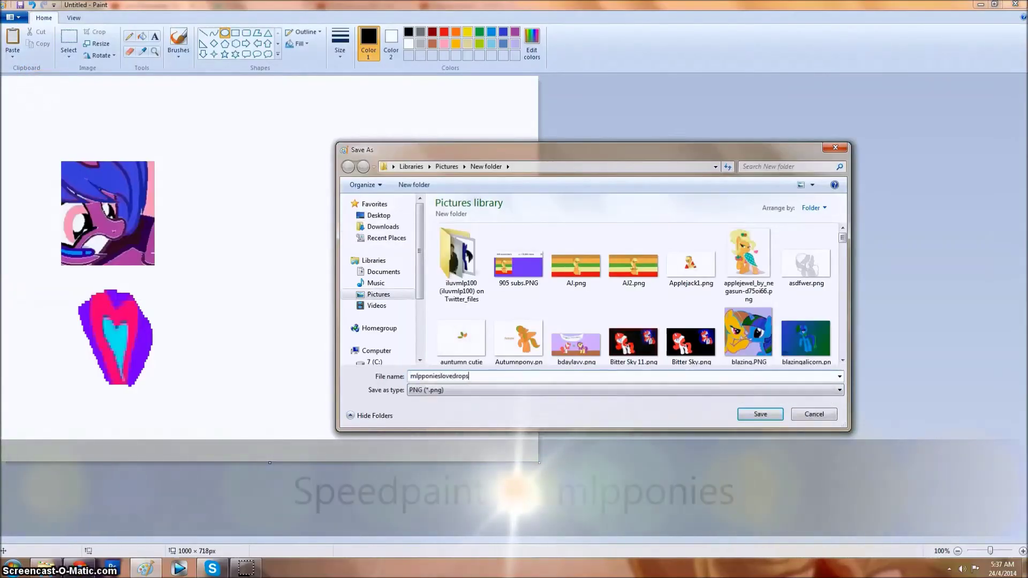
- Save the new picture as mlpponieslovedrops and draw a black head circle about 164 × 175 px beside the reference images
key(Return)
drag(237, 165, 332, 254)
key(ctrl+Page_Up)
- Sketch a tall pointed ear in red on the head circle and an orange fringe line sweeping from it across the face
click(444, 32)
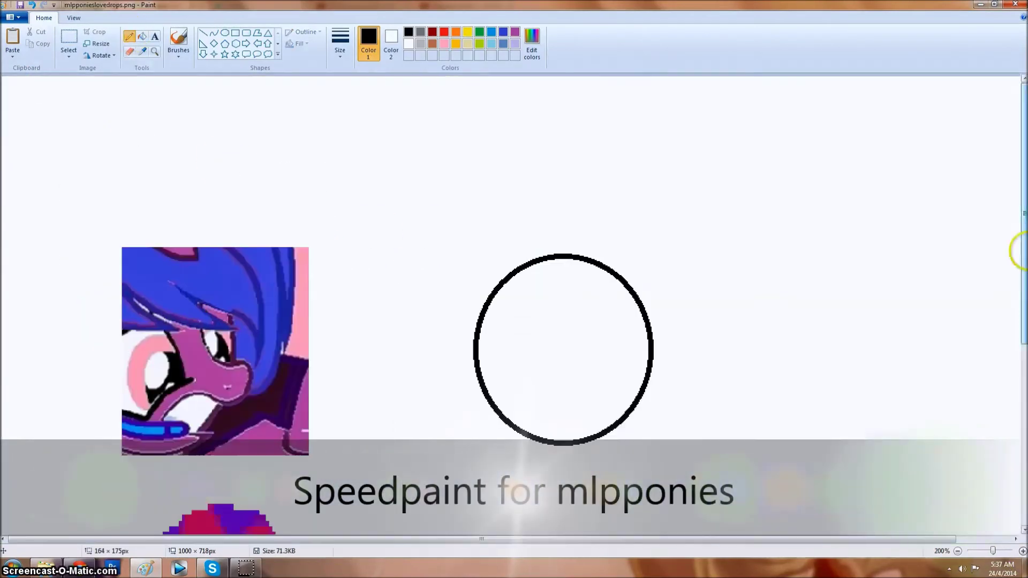
click(129, 36)
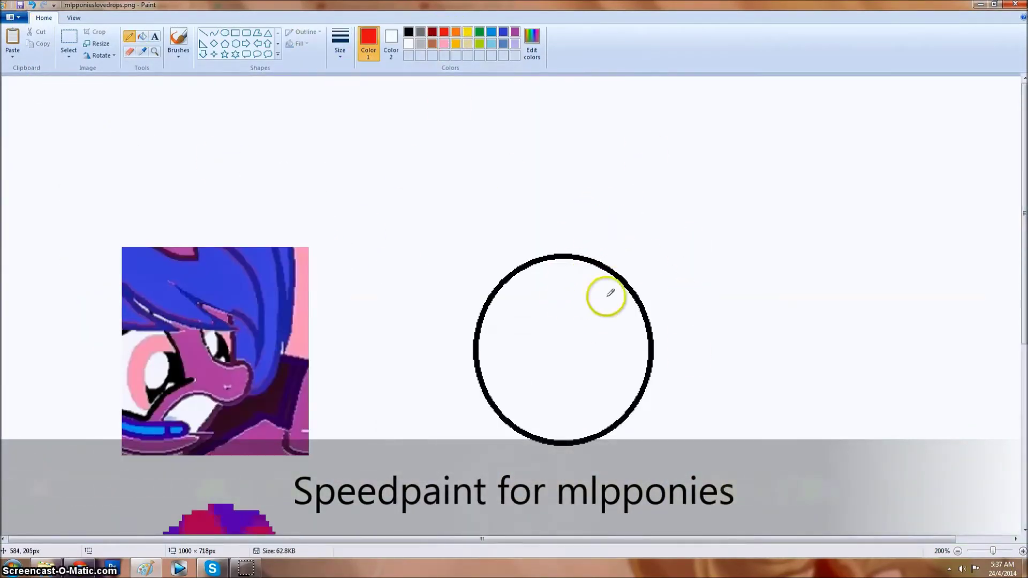
mouse_move(590, 288)
mouse_down()
mouse_move(641, 379)
mouse_move(632, 271)
mouse_up()
drag(636, 303, 640, 364)
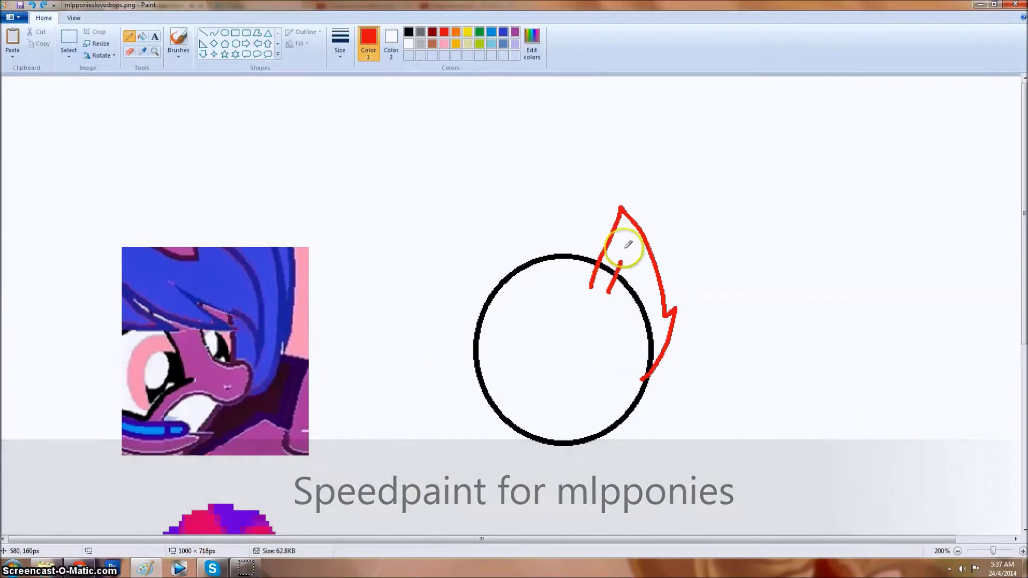
click(456, 32)
mouse_move(591, 287)
mouse_down()
mouse_move(611, 252)
mouse_move(472, 431)
mouse_up()
- Draw the front of the neck and a straight foreleg in red below the head circle
scroll(472, 431, down, 3)
click(444, 32)
drag(581, 332, 568, 420)
scroll(569, 420, down, 3)
drag(573, 297, 569, 521)
scroll(569, 521, down, 2)
mouse_move(583, 437)
mouse_down()
mouse_move(585, 448)
mouse_move(598, 222)
mouse_up()
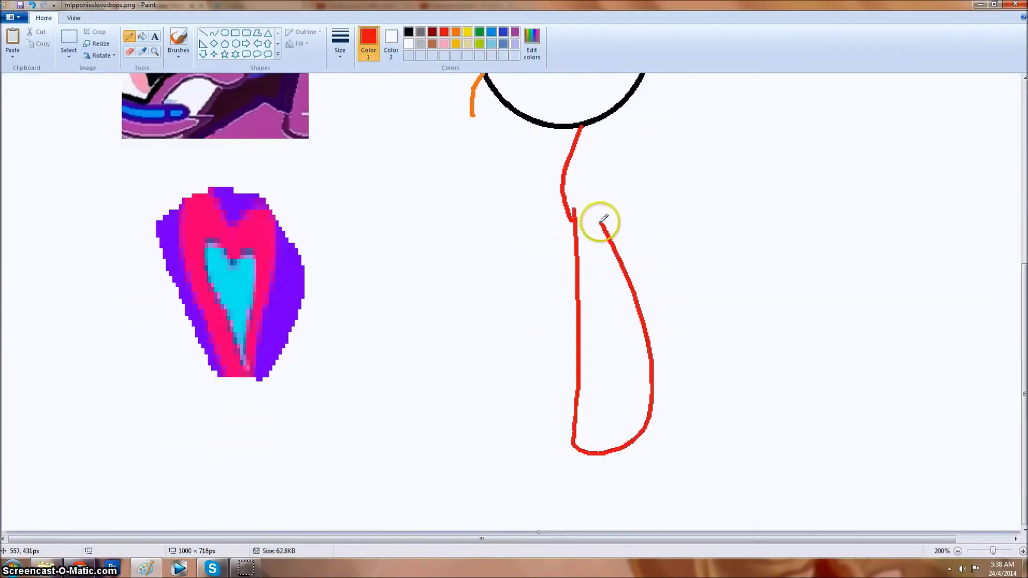
- Draw the bent foreleg, the back of the neck and the rump in red
scroll(555, 378, up, 3)
drag(577, 428, 575, 346)
drag(646, 182, 684, 333)
- Draw the hind legs below the rump and the belly line in red
scroll(684, 333, down, 3)
mouse_move(685, 223)
mouse_down()
mouse_move(701, 436)
mouse_move(737, 401)
mouse_up()
key(ctrl+z)
drag(669, 224, 704, 436)
key(ctrl+z)
key(ctrl+z)
mouse_move(665, 250)
mouse_down()
mouse_move(738, 429)
mouse_move(658, 423)
mouse_up()
key(ctrl+z)
scroll(658, 423, up, 3)
mouse_move(598, 334)
mouse_down()
mouse_move(645, 358)
mouse_move(649, 466)
mouse_up()
- Outline the long front mane in orange, from the ear around the head and down past the chest
scroll(682, 442, up, 3)
click(455, 32)
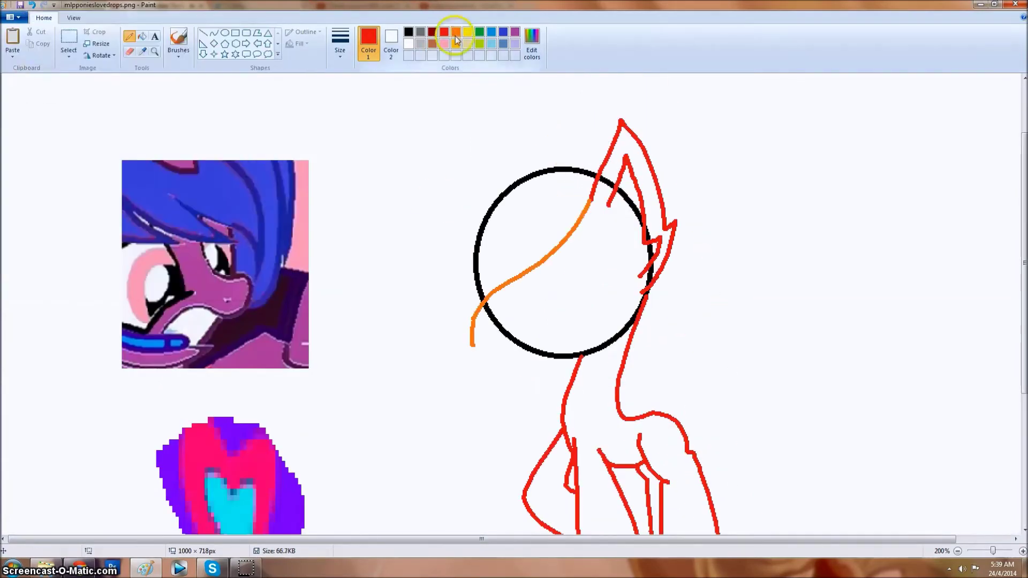
key(ctrl+z)
mouse_move(610, 140)
mouse_down()
mouse_move(436, 306)
mouse_move(443, 271)
mouse_move(545, 298)
mouse_up()
- Outline the curled back mane along the neck and a long curled tail in orange
scroll(443, 271, down, 4)
scroll(642, 188, up, 2)
mouse_move(641, 271)
mouse_down()
mouse_move(672, 166)
mouse_move(854, 475)
mouse_move(842, 294)
mouse_up()
key(ctrl+z)
drag(734, 309, 680, 298)
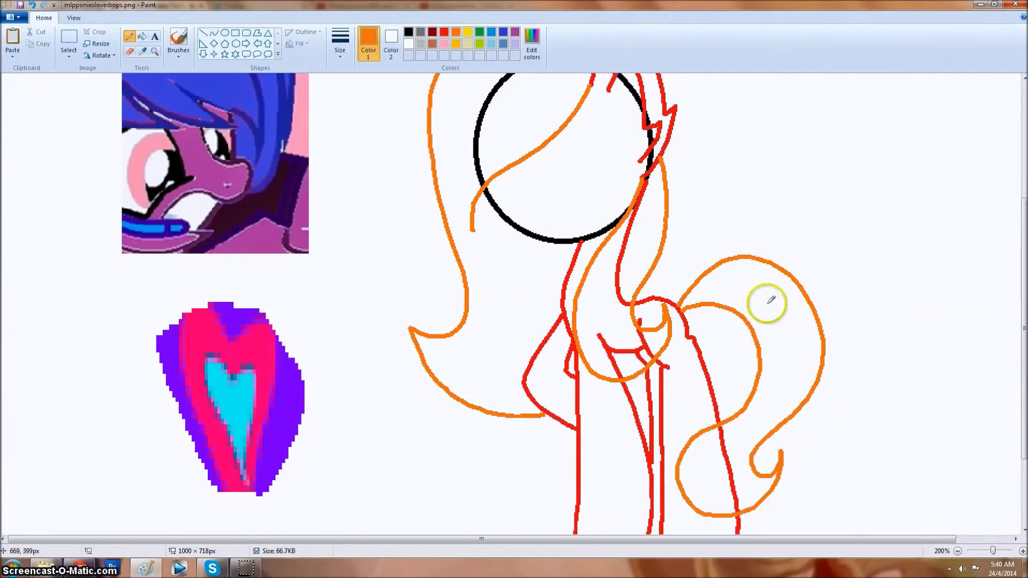
- Clear the sketch lines overlapped by the orange mane with white fill and save the picture
scroll(547, 274, up, 4)
scroll(642, 343, down, 4)
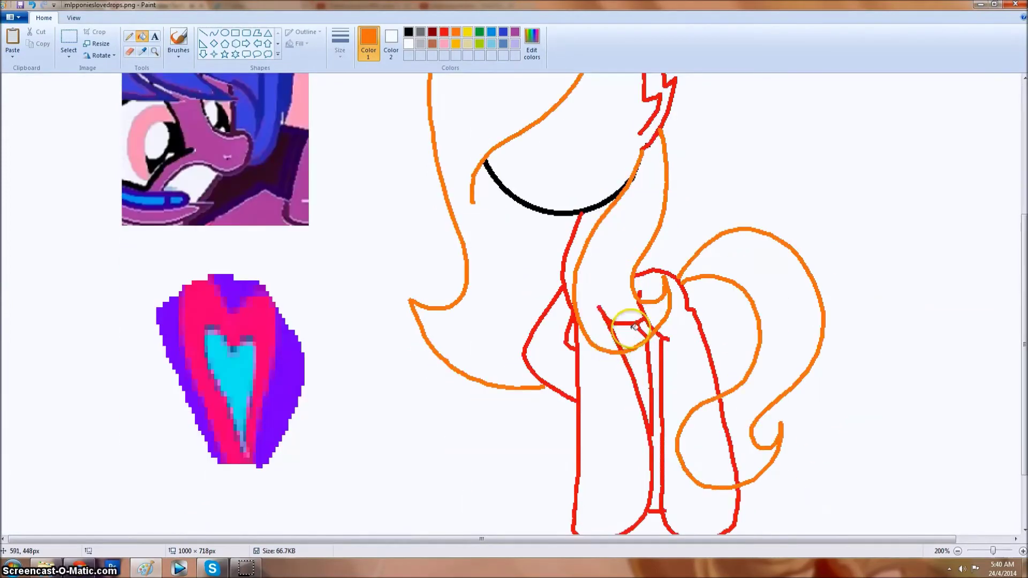
scroll(724, 339, up, 2)
key(alt+f)
key(s)
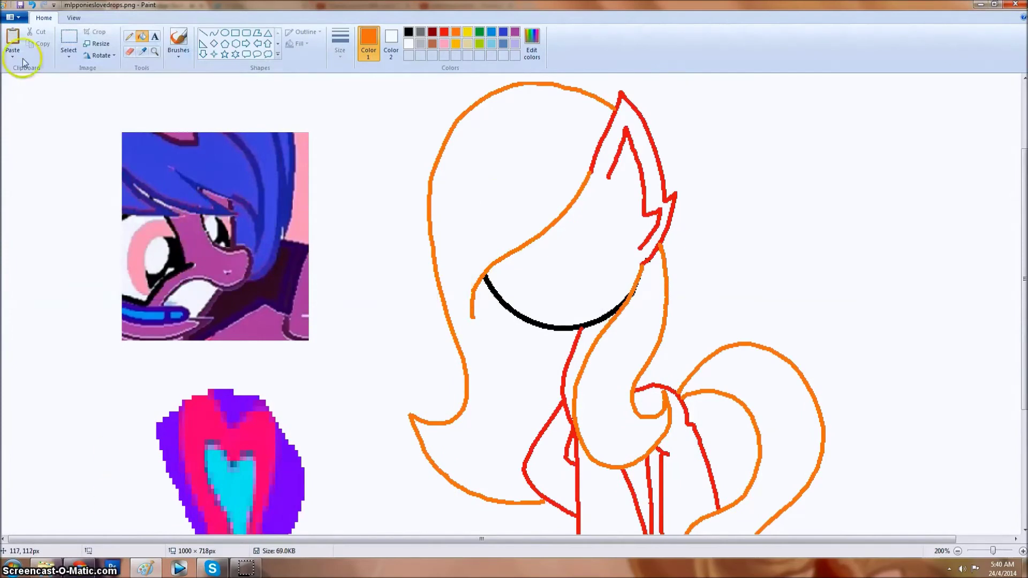
- Fill the mane and tail with the reference's blue and recolour their orange outlines dark blue
click(493, 257)
scroll(724, 408, down, 3)
click(724, 408)
scroll(724, 321, up, 3)
click(509, 160)
click(787, 428)
click(502, 33)
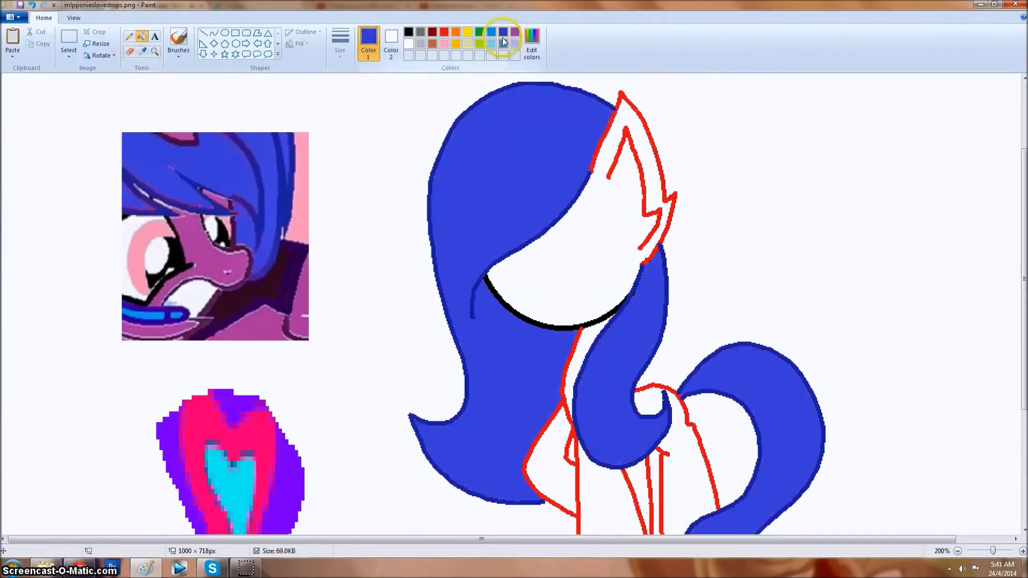
- Fill the pony's face and body with the purple sampled from the reference picture
click(143, 51)
click(214, 300)
click(562, 214)
click(601, 496)
- Recolour the red and black outlines of the ear, face and body in the reference's dark purple and save the picture
click(142, 51)
click(249, 259)
click(667, 214)
click(562, 325)
click(707, 444)
key(ctrl+s)
key(ctrl+Page_Up)
key(ctrl+Page_Up)
scroll(395, 541, down, 5)
scroll(394, 540, left, 1)
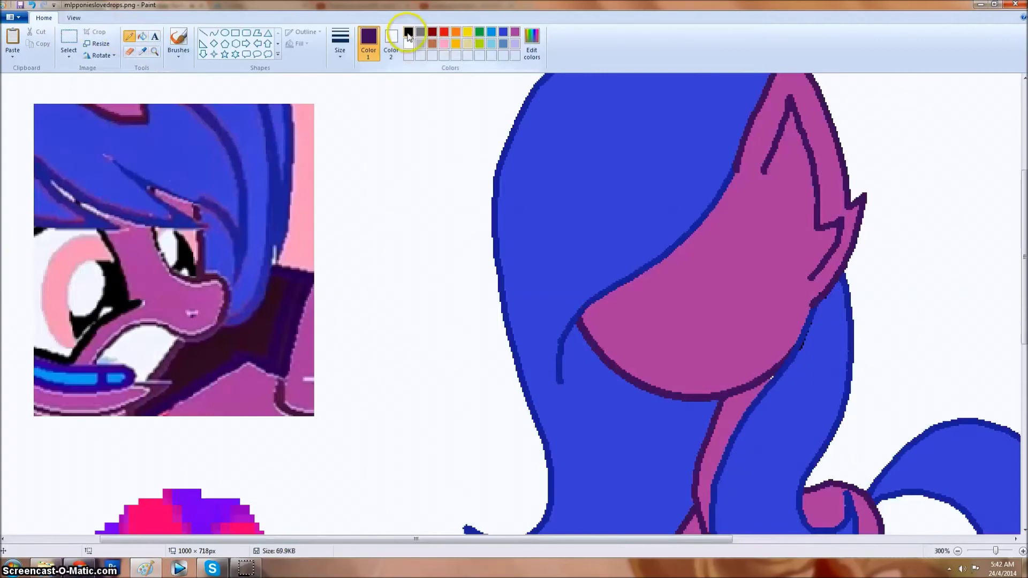
click(408, 32)
drag(624, 213, 547, 254)
key(ctrl+z)
drag(653, 315, 644, 208)
drag(568, 246, 663, 195)
drag(689, 316, 745, 192)
key(ctrl+z)
key(ctrl+z)
drag(673, 270, 704, 360)
key(ctrl+z)
drag(662, 230, 693, 246)
key(ctrl+z)
key(ctrl+z)
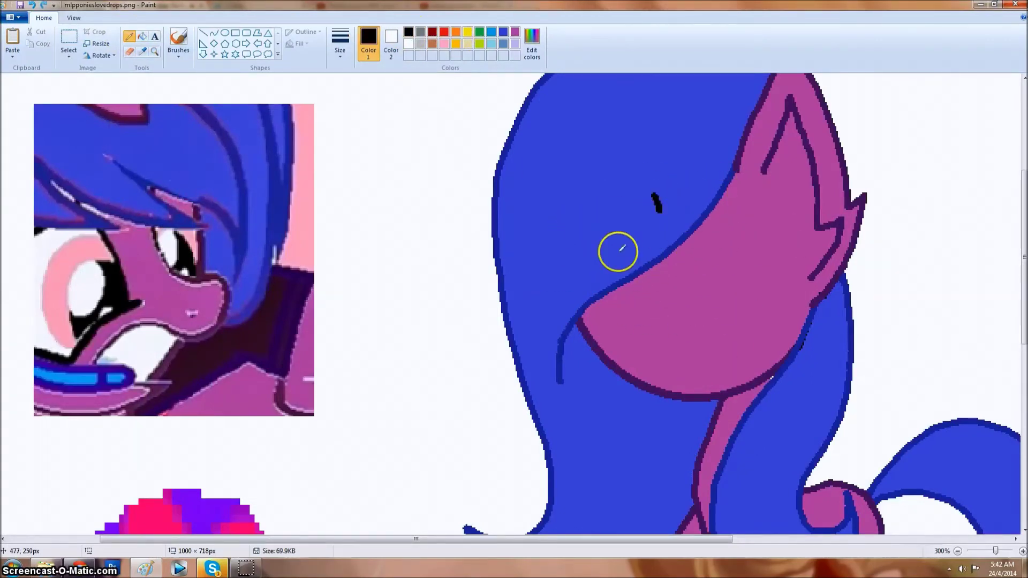
- Draw two sad, slanted eyelids with outer lashes in black and tall black ovals beneath them for the eyes
drag(567, 263, 655, 196)
drag(655, 197, 648, 316)
drag(683, 195, 787, 240)
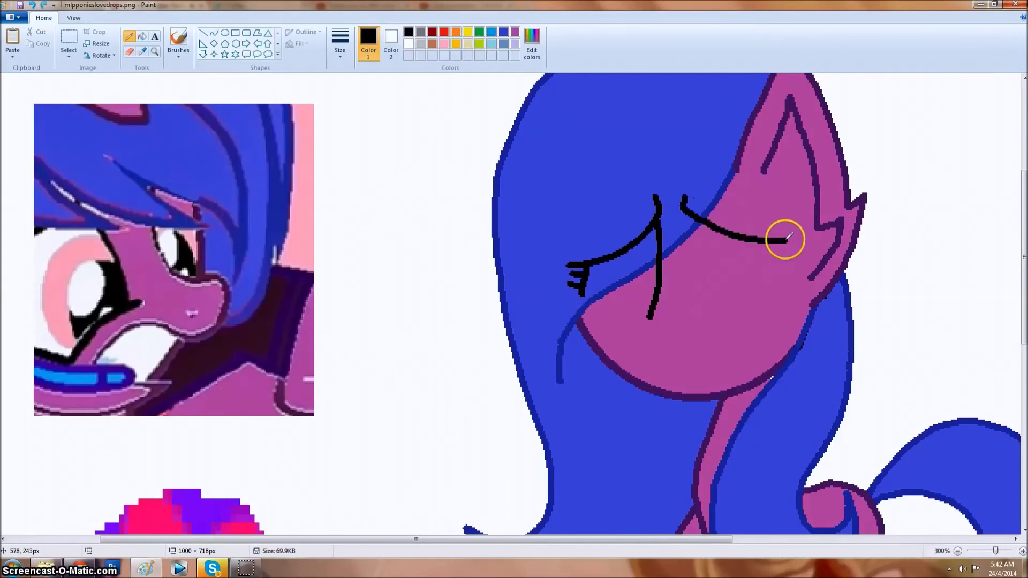
key(ctrl+z)
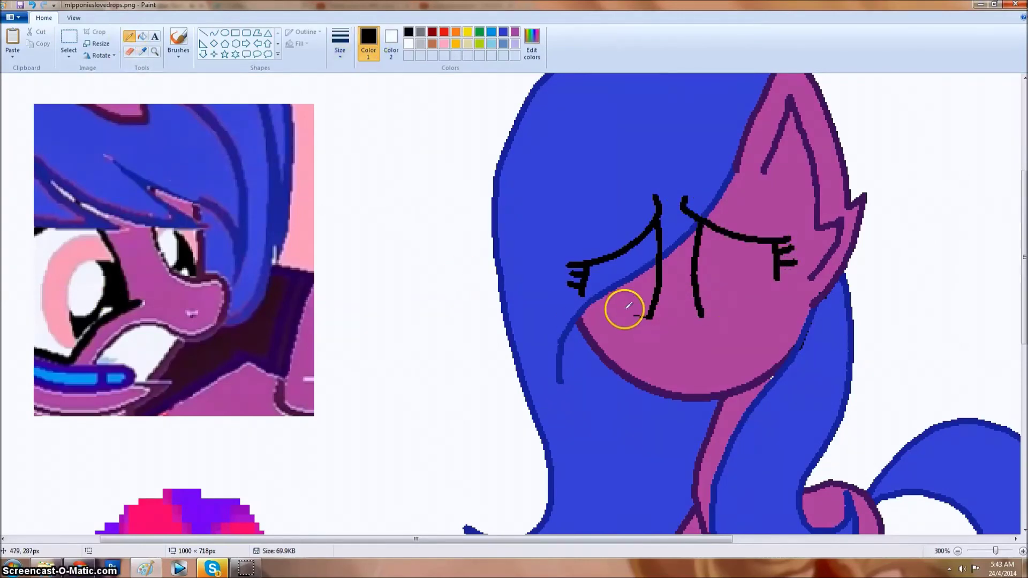
drag(735, 247, 712, 245)
- Add rose-pink irises along the outer sides of both black ovals and save the picture
click(444, 44)
click(11, 17)
click(42, 102)
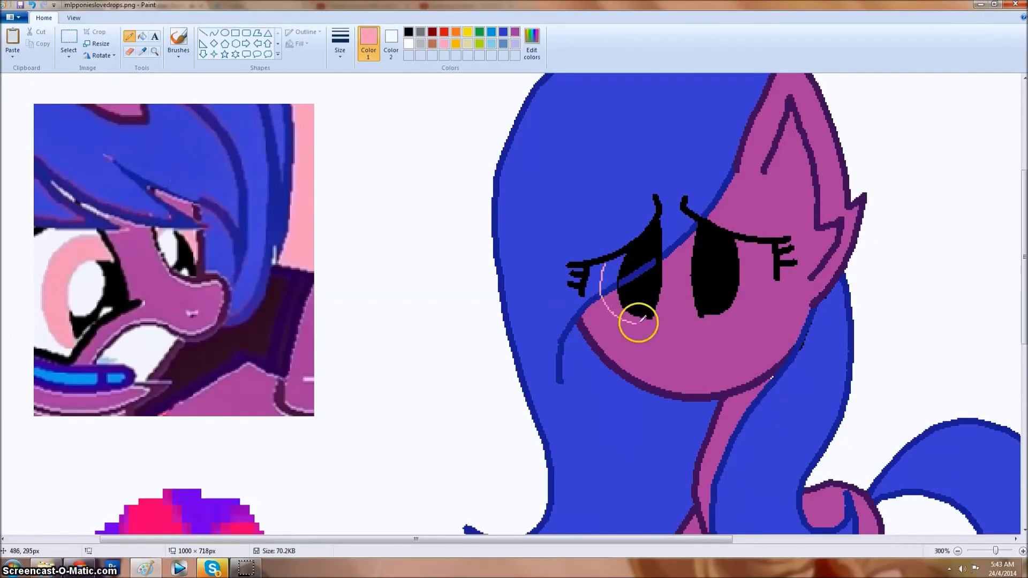
click(609, 292)
click(746, 284)
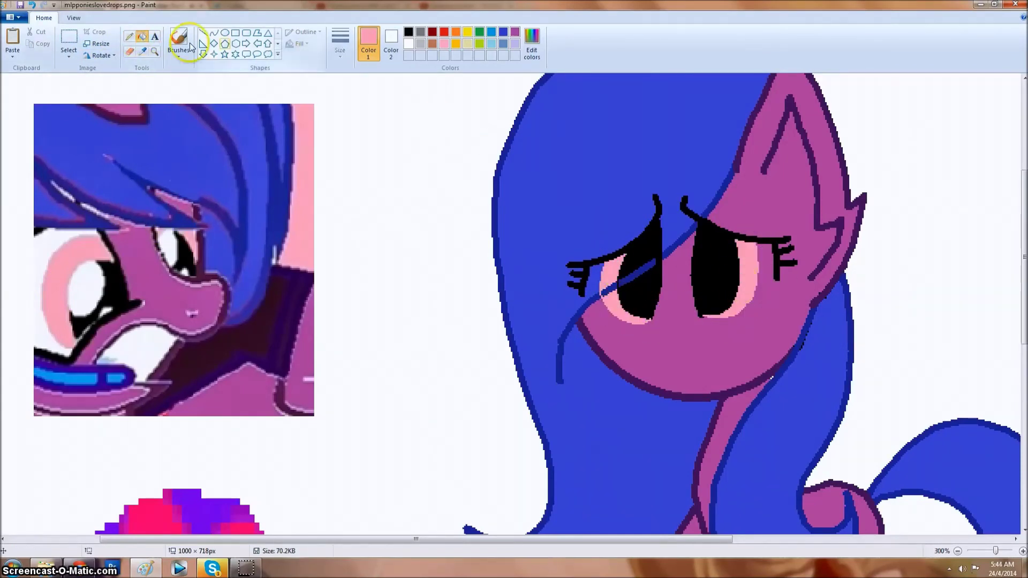
- Outline the outer eye areas beside the pink irises in white and fill them white
click(408, 43)
click(129, 36)
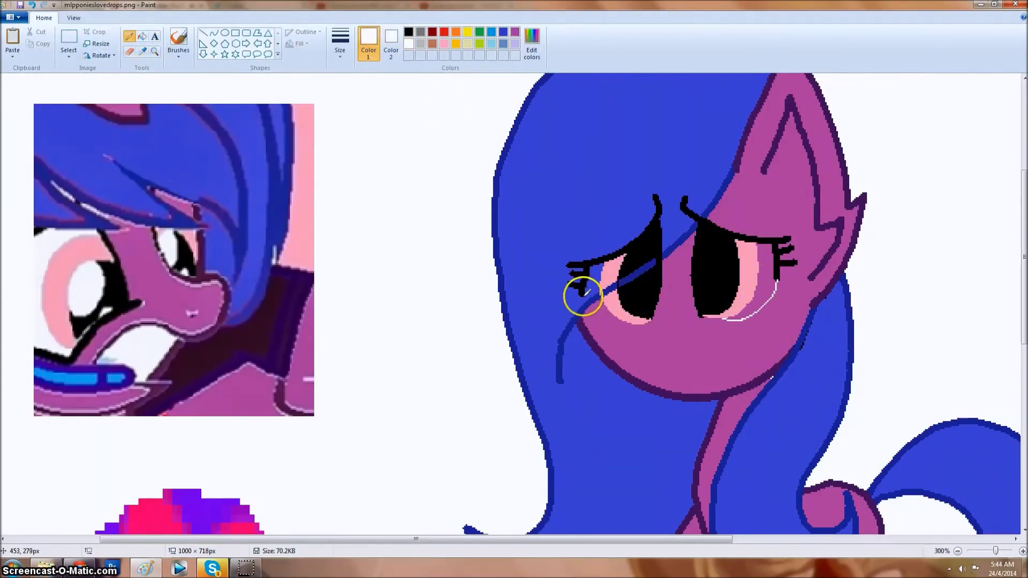
click(753, 276)
click(130, 36)
drag(703, 320, 742, 317)
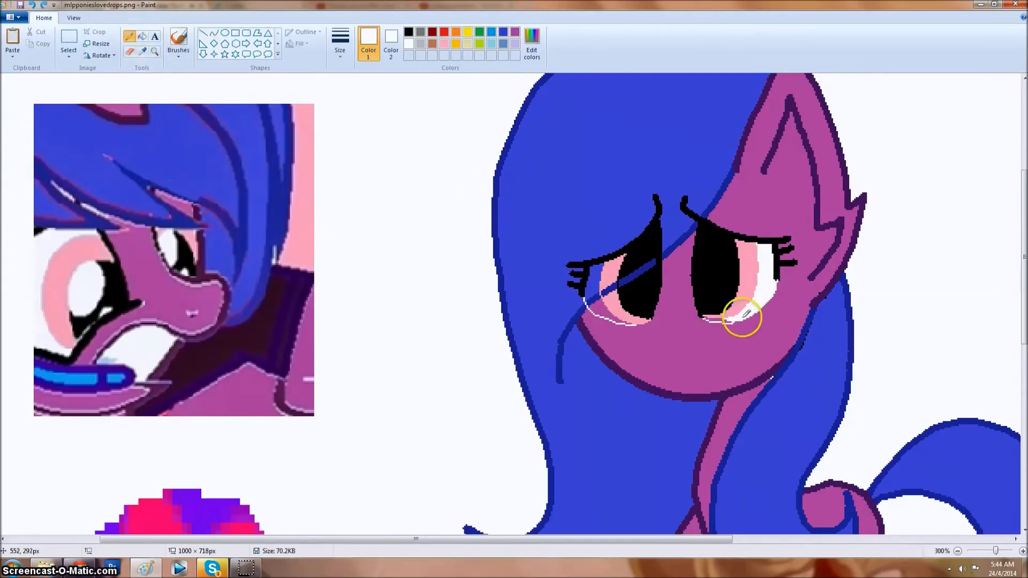
click(142, 36)
click(594, 292)
- Undo the latest white eye edits, restore them and save the picture
scroll(870, 372, up, 2)
scroll(688, 252, down, 2)
scroll(689, 252, right, 3)
key(ctrl+z)
key(ctrl+z)
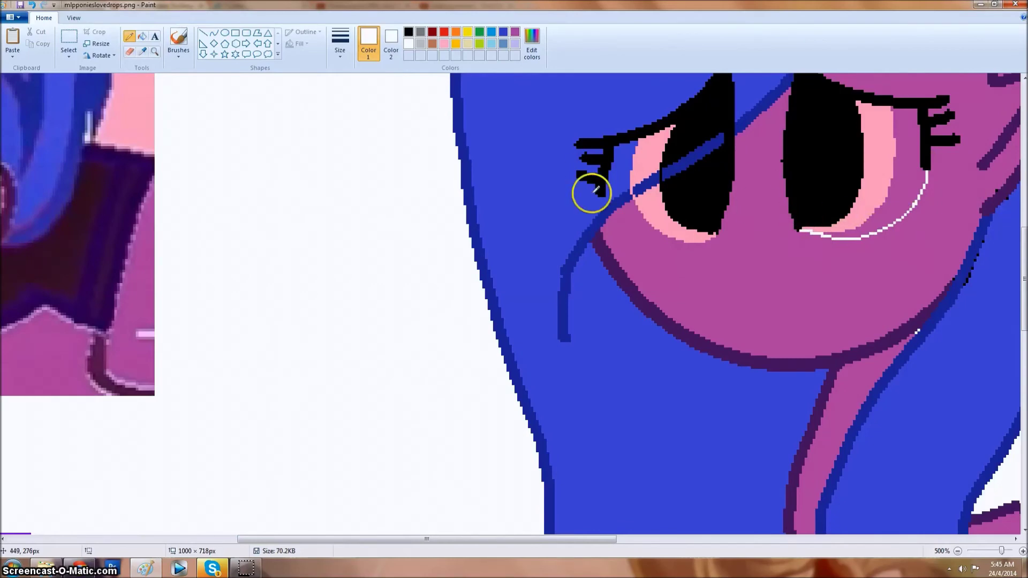
scroll(714, 235, up, 3)
key(ctrl+y)
key(ctrl+y)
click(13, 17)
click(32, 79)
- Draw tall white ellipses over both black pupils as eye highlights
click(224, 33)
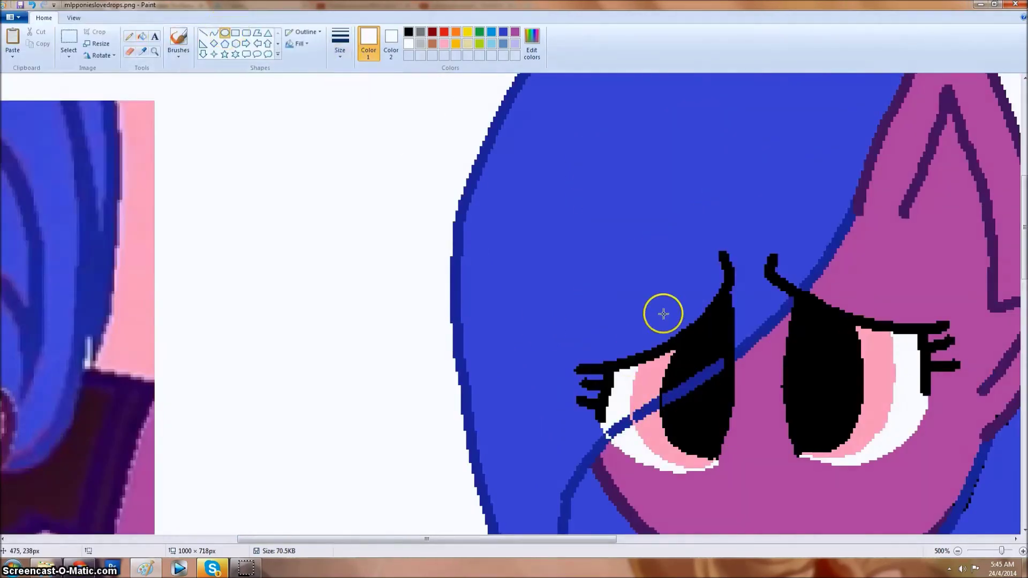
drag(665, 312, 721, 441)
drag(801, 309, 856, 446)
key(alt+Tab)
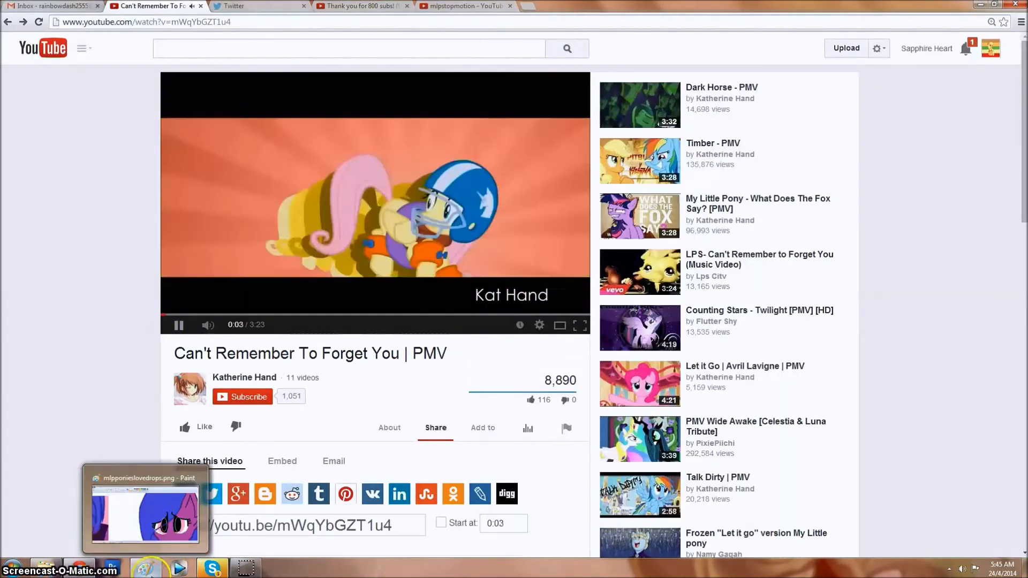
click(212, 567)
click(108, 152)
key(alt+Tab)
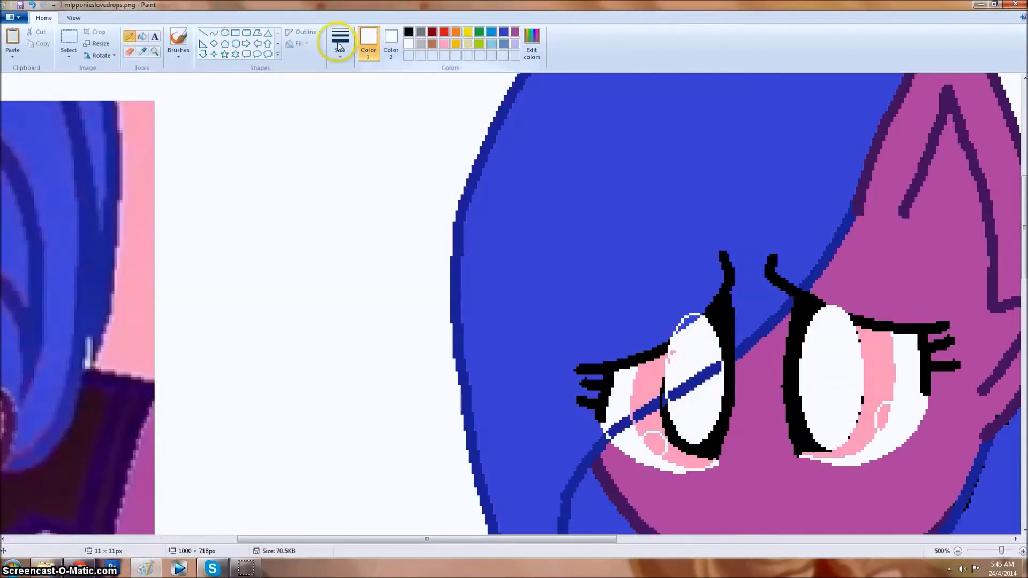
- Clean up the white highlights overlapping the eyelids, restore the dark blue mane line across the eye and save the picture
click(689, 330)
click(685, 327)
click(32, 5)
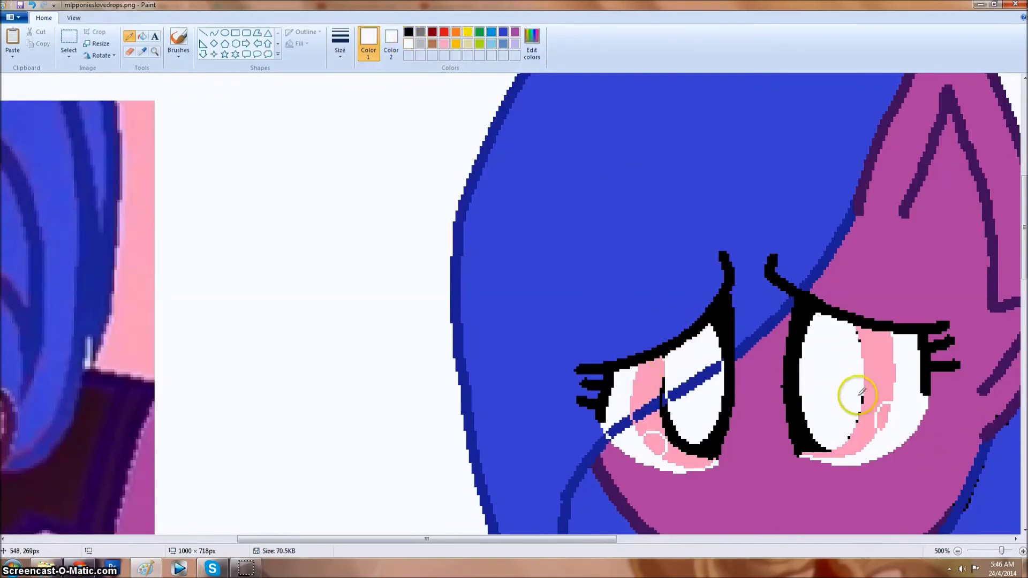
scroll(690, 380, down, 3)
click(141, 36)
click(13, 17)
click(32, 80)
- Outline a slanted, pointed horn with crossing ridge lines in dark purple on the mane above the eyes
scroll(911, 305, up, 3)
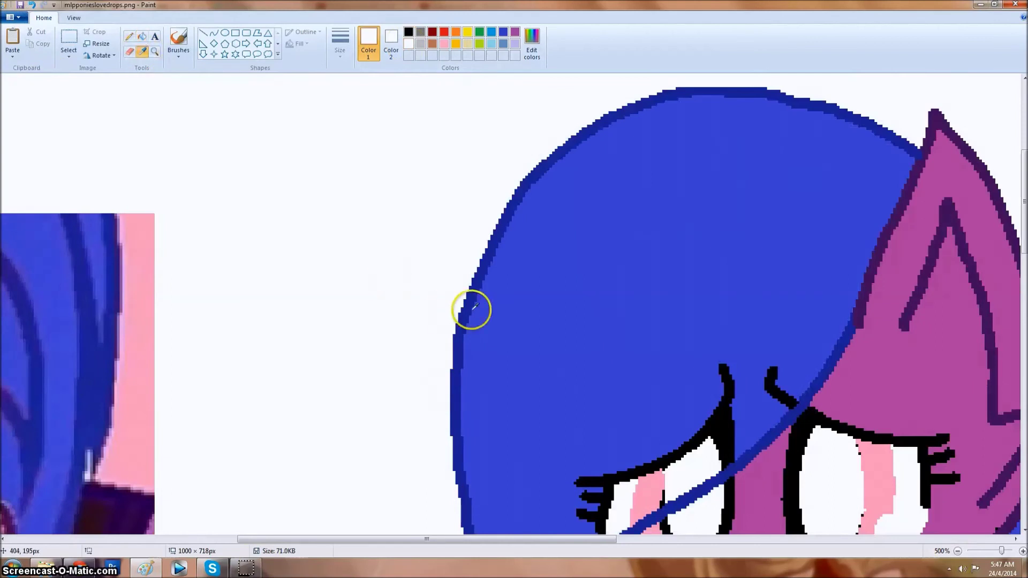
click(129, 36)
drag(656, 342, 642, 172)
key(ctrl+z)
click(203, 33)
mouse_move(653, 346)
mouse_down()
mouse_move(585, 110)
mouse_move(744, 308)
mouse_up()
drag(615, 208, 631, 177)
mouse_move(682, 233)
mouse_down()
mouse_move(648, 319)
mouse_move(773, 280)
mouse_up()
- Finish the horn with a dark blue mane curve at its base and a fill in the body's purple, and save the picture
click(142, 51)
click(455, 344)
click(128, 36)
click(142, 36)
click(610, 165)
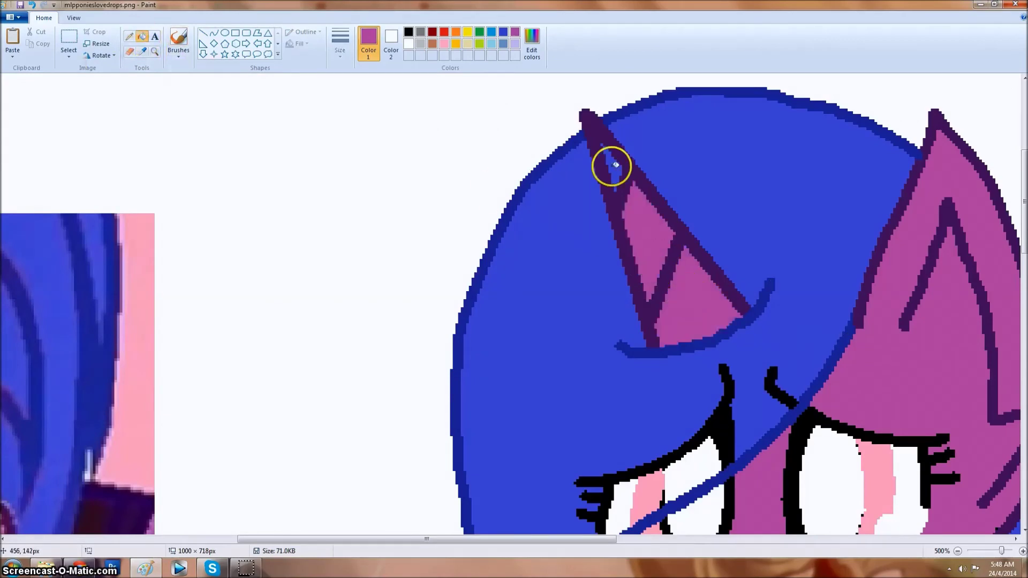
scroll(750, 321, down, 5)
click(15, 17)
click(75, 106)
- Draw a small heart filled with the reference's pink beside the pony and add a smaller cyan heart inside it
scroll(753, 461, down, 3)
click(142, 51)
click(142, 307)
click(203, 54)
mouse_move(759, 129)
mouse_down()
mouse_move(795, 190)
mouse_move(793, 177)
mouse_up()
click(142, 36)
click(771, 161)
click(142, 52)
click(170, 342)
drag(766, 142, 787, 173)
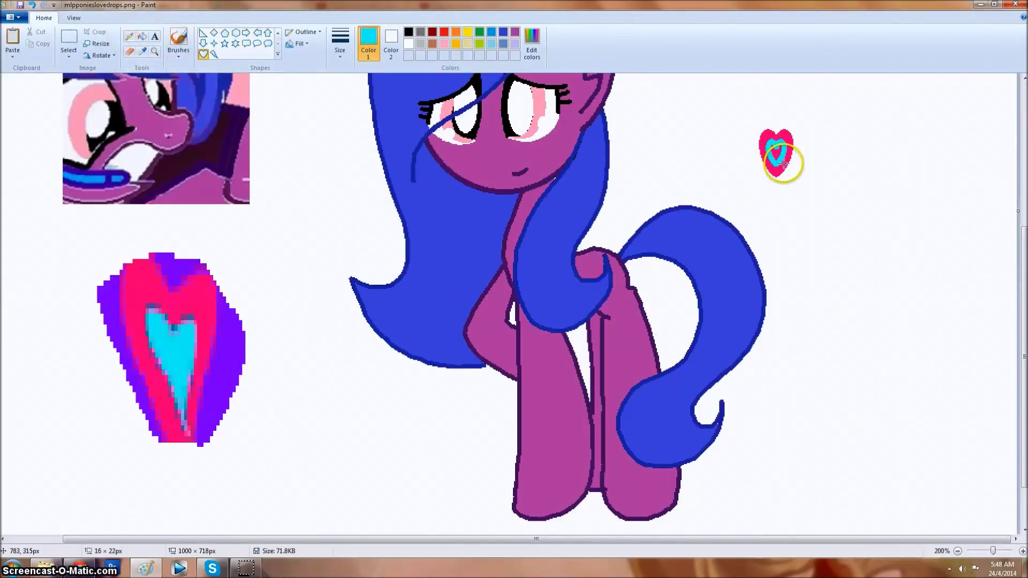
- Move the heart emblem onto the pony's flank as a transparent selection and shrink it slightly
click(69, 38)
drag(735, 101, 824, 193)
click(69, 55)
click(103, 149)
mouse_move(776, 155)
mouse_down()
mouse_move(614, 291)
mouse_move(610, 284)
mouse_up()
drag(659, 337, 641, 323)
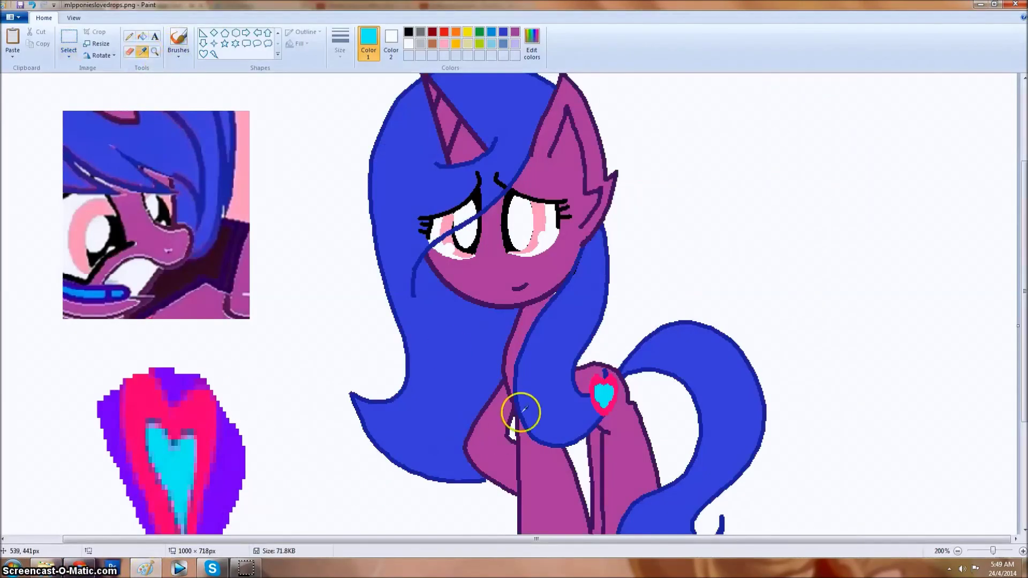
- Redraw the mane's curled tip over the heart in dark blue and touch up the raised front leg's outline in dark purple
scroll(521, 419, up, 2)
drag(862, 486, 880, 467)
scroll(883, 460, down, 3)
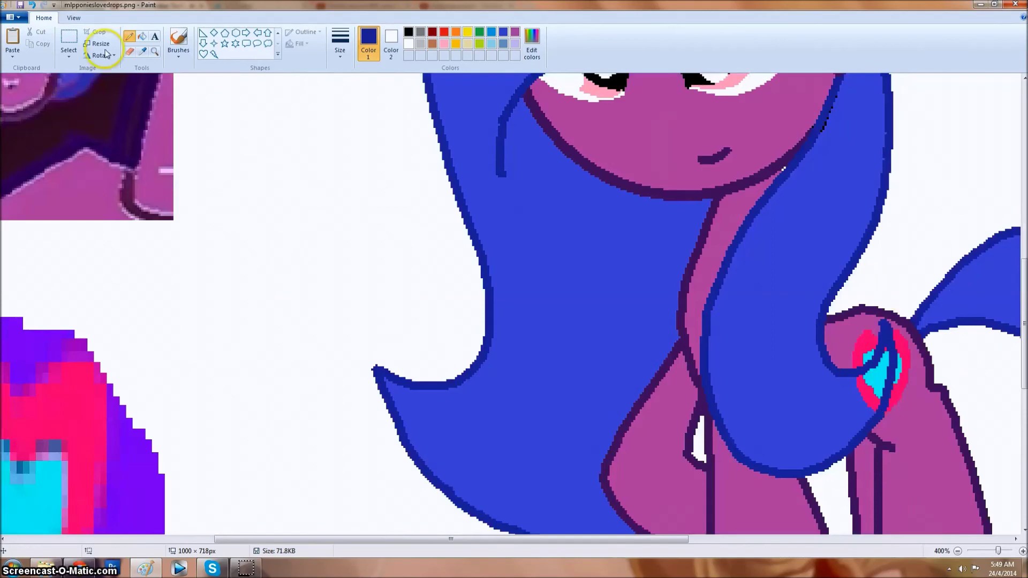
scroll(1016, 424, down, 6)
click(716, 343)
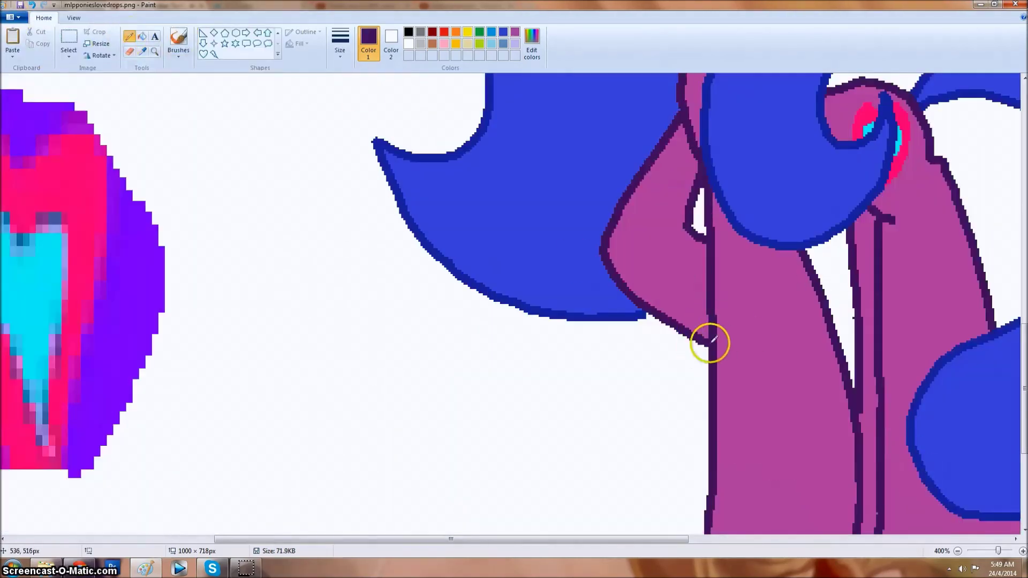